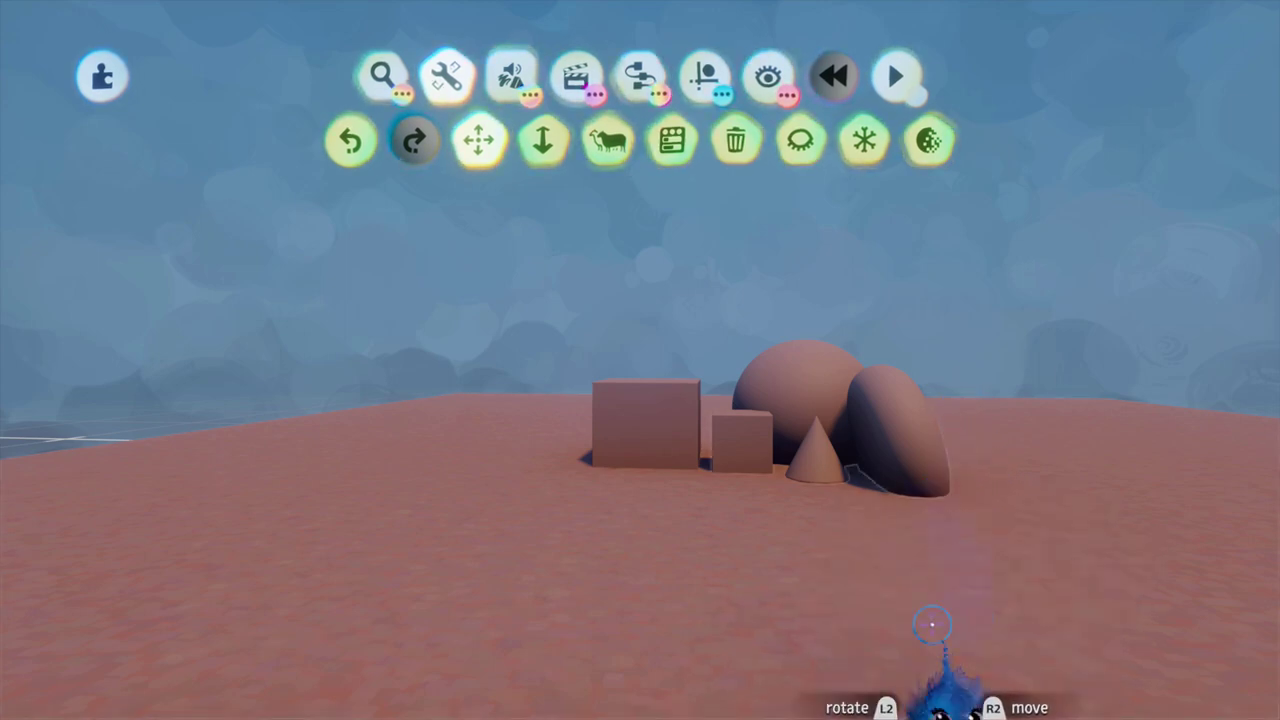
Reposition the small block, the large sphere, and the cone with its tilted ellipsoid slightly on the ground slab
{"action": "scroll", "coordinate": [614, 543], "scroll_direction": "up", "scroll_amount": 3}
{"action": "scroll", "coordinate": [681, 545], "scroll_direction": "down", "scroll_amount": 2}
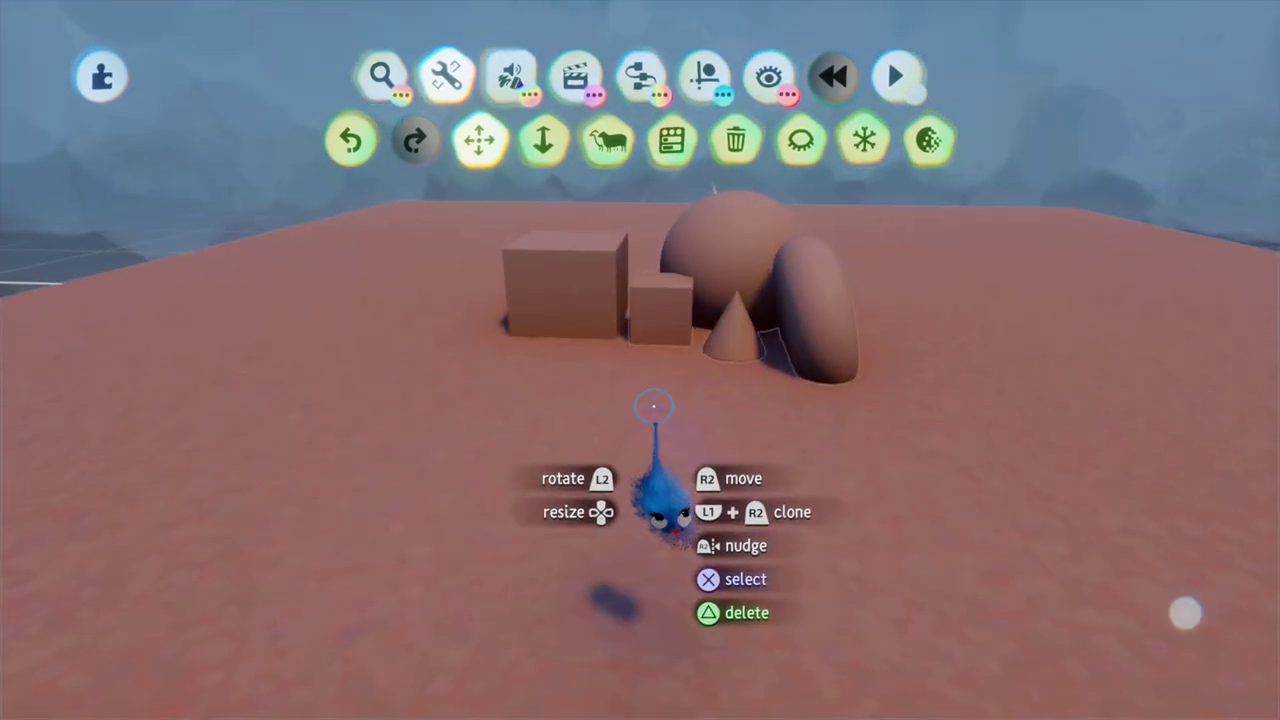
{"action": "scroll", "coordinate": [746, 494], "scroll_direction": "up", "scroll_amount": 3}
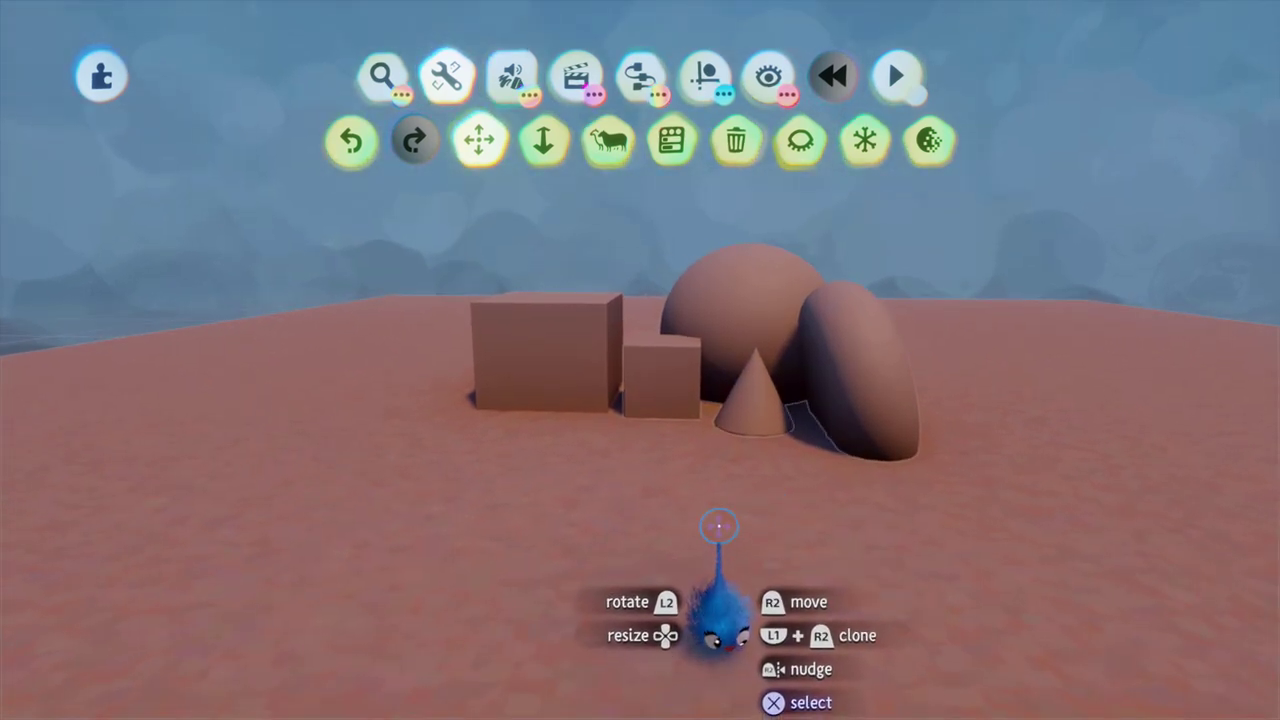
{"action": "mouse_move", "coordinate": [661, 379]}
{"action": "left_mouse_down"}
{"action": "mouse_move", "coordinate": [663, 341]}
{"action": "mouse_move", "coordinate": [665, 382]}
{"action": "left_mouse_up"}
{"action": "left_click_drag", "start_coordinate": [735, 314], "coordinate": [745, 360]}
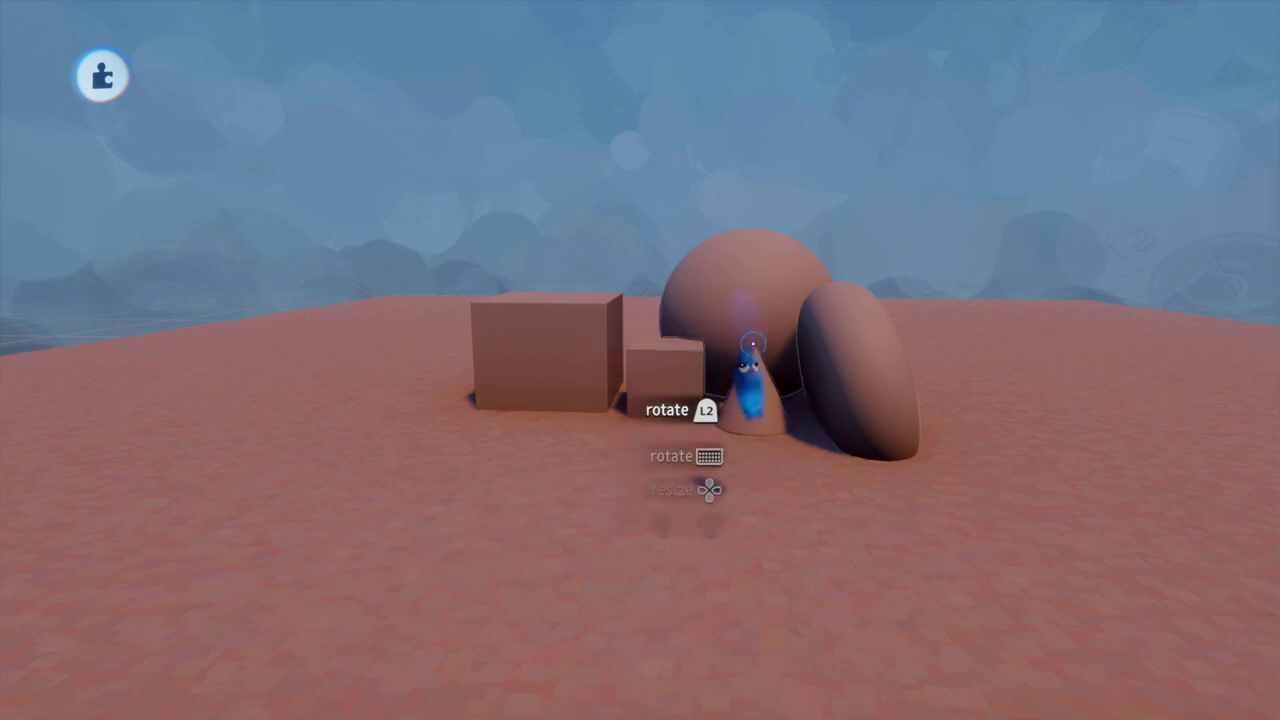
{"action": "mouse_move", "coordinate": [757, 448]}
{"action": "left_mouse_down"}
{"action": "mouse_move", "coordinate": [766, 354]}
{"action": "mouse_move", "coordinate": [766, 400]}
{"action": "mouse_move", "coordinate": [783, 362]}
{"action": "mouse_move", "coordinate": [775, 440]}
{"action": "left_mouse_up"}
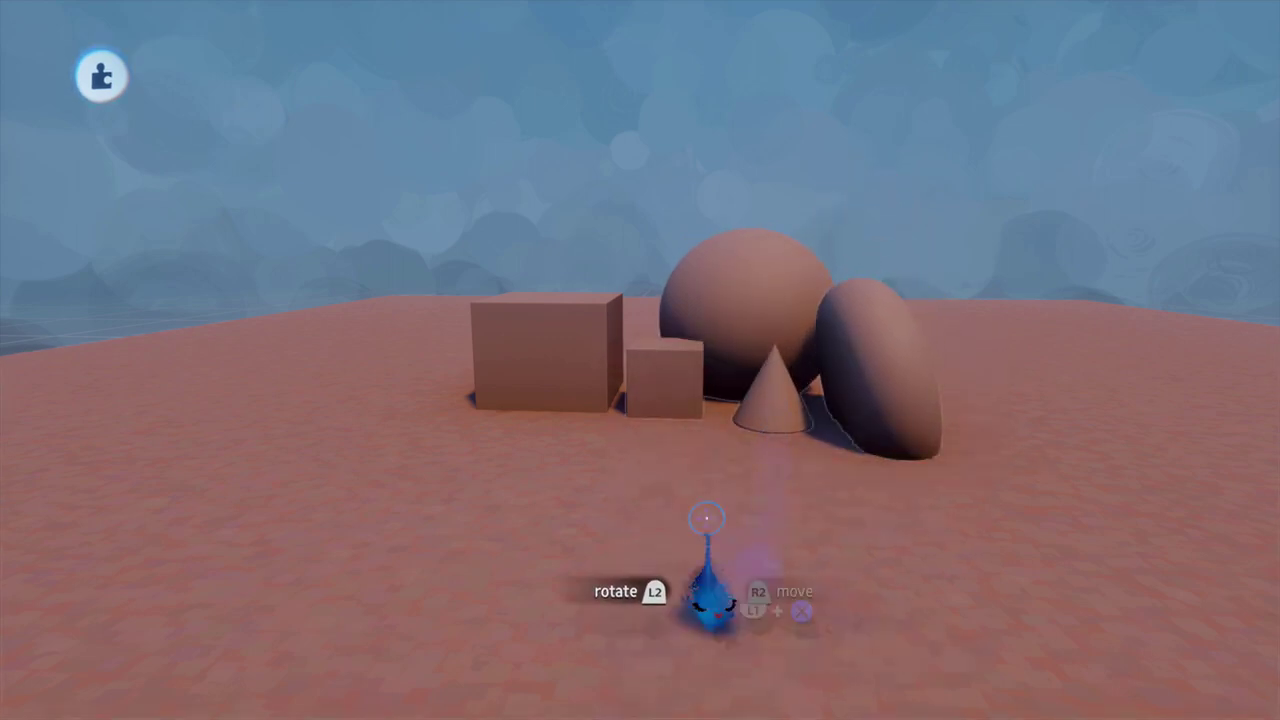
Move the large block past the ellipsoid and bring it back to its original side, next to the small block
{"action": "mouse_move", "coordinate": [543, 400]}
{"action": "left_mouse_down"}
{"action": "mouse_move", "coordinate": [534, 334]}
{"action": "mouse_move", "coordinate": [543, 443]}
{"action": "mouse_move", "coordinate": [545, 400]}
{"action": "left_mouse_up"}
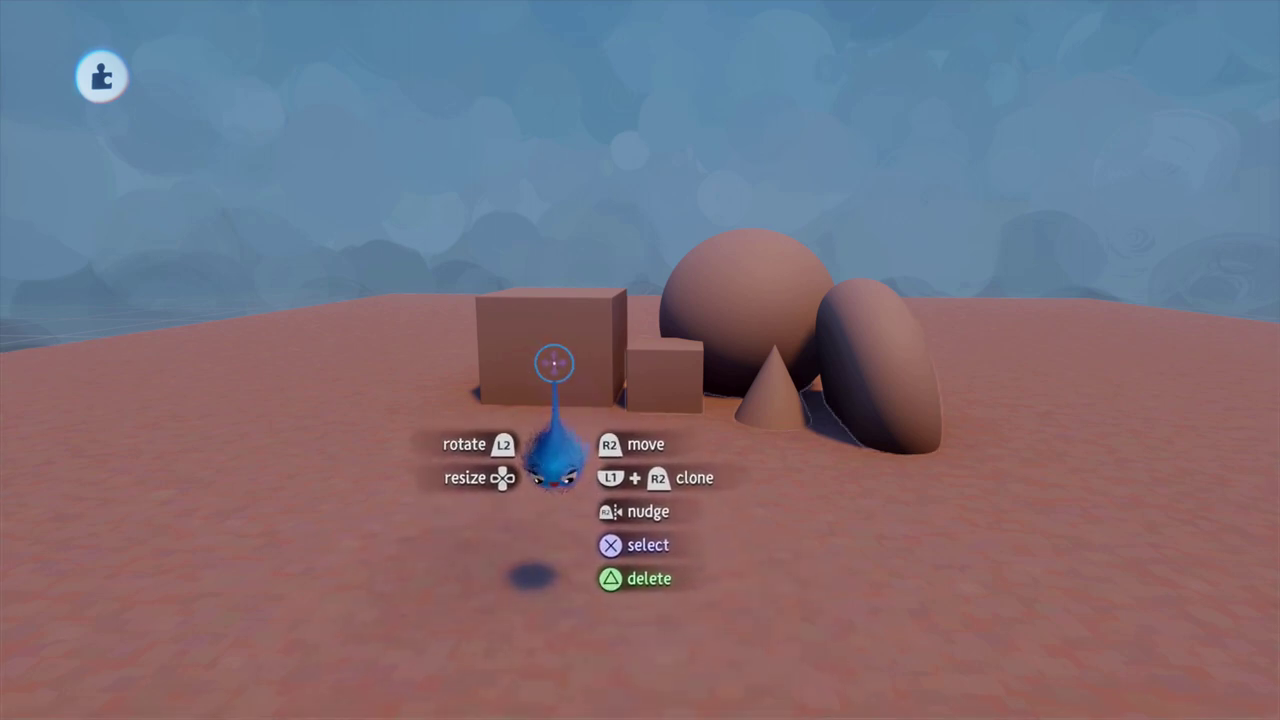
{"action": "left_click_drag", "start_coordinate": [563, 380], "coordinate": [1060, 368]}
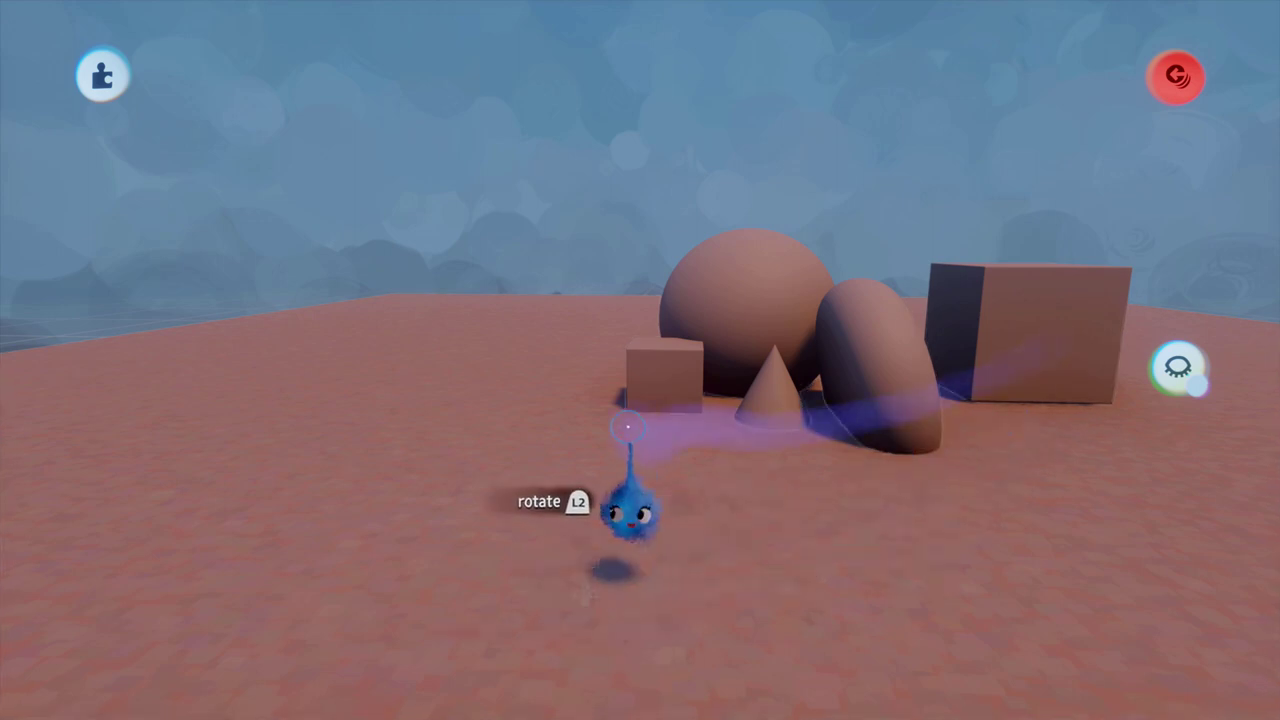
{"action": "mouse_move", "coordinate": [646, 480]}
{"action": "left_mouse_down"}
{"action": "mouse_move", "coordinate": [638, 410]}
{"action": "mouse_move", "coordinate": [651, 506]}
{"action": "mouse_move", "coordinate": [649, 423]}
{"action": "mouse_move", "coordinate": [654, 486]}
{"action": "mouse_move", "coordinate": [651, 423]}
{"action": "mouse_move", "coordinate": [670, 480]}
{"action": "left_mouse_up"}
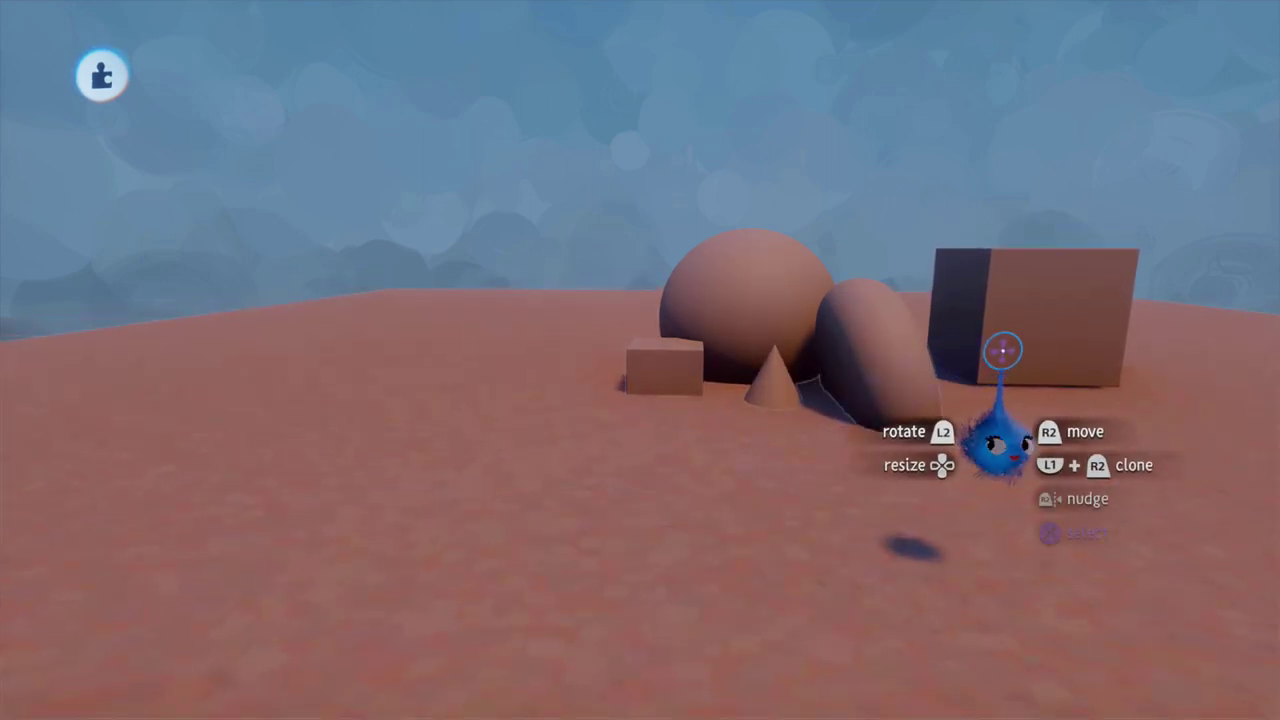
{"action": "left_click_drag", "start_coordinate": [955, 378], "coordinate": [582, 442]}
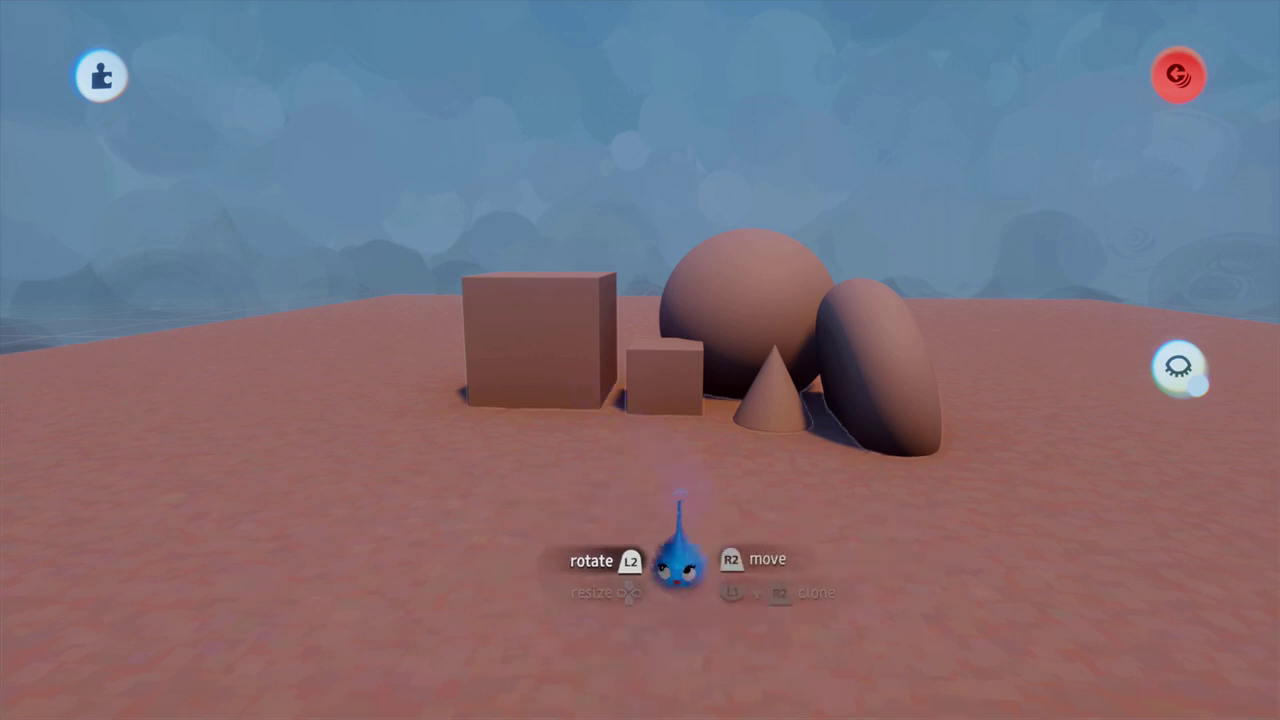
Lower the raised ground slab until the blocks, sphere, cone and ellipsoid rest on its surface
{"action": "key", "text": "ctrl+z"}
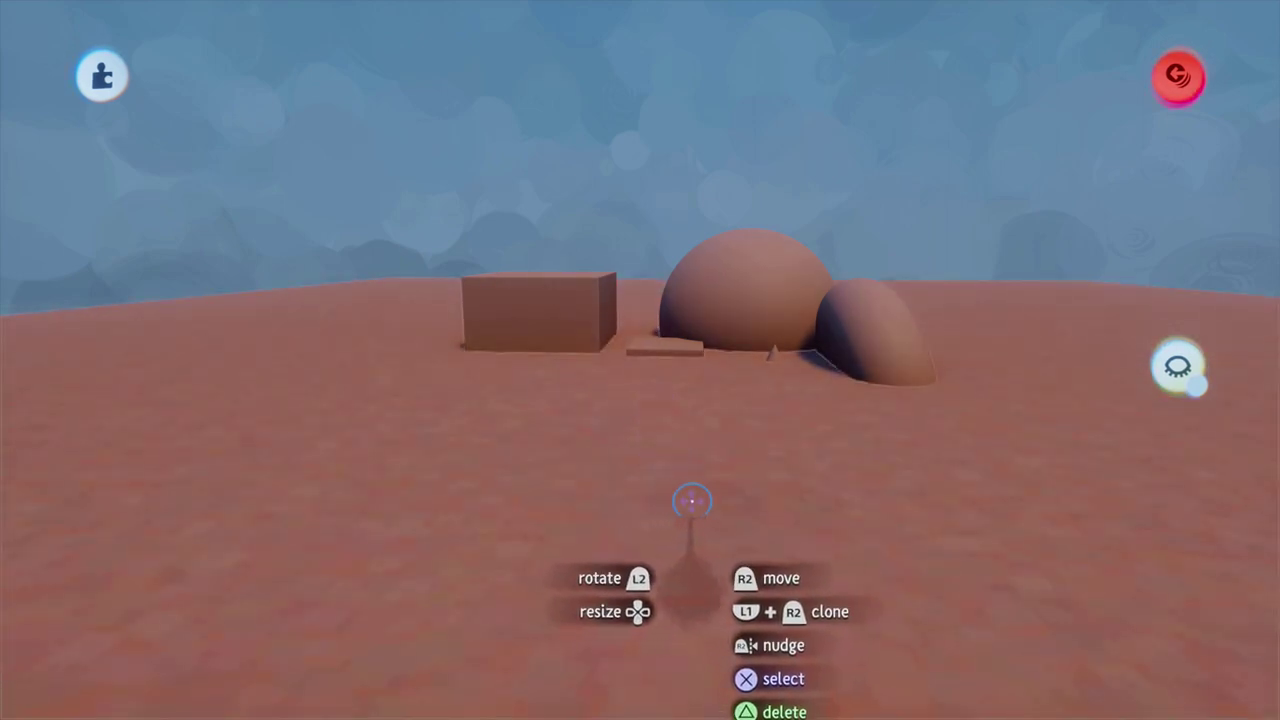
{"action": "left_click_drag", "start_coordinate": [690, 483], "coordinate": [679, 598]}
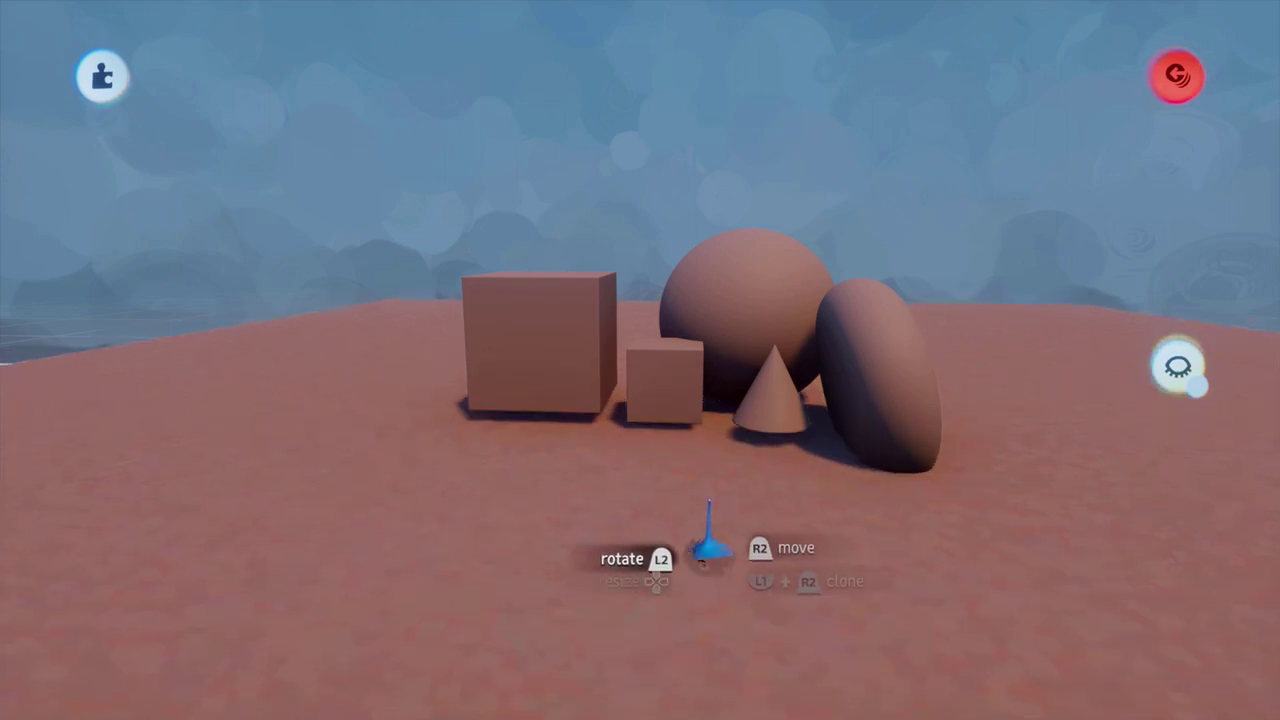
{"action": "mouse_move", "coordinate": [709, 478]}
{"action": "left_mouse_down"}
{"action": "mouse_move", "coordinate": [713, 555]}
{"action": "mouse_move", "coordinate": [714, 485]}
{"action": "left_mouse_up"}
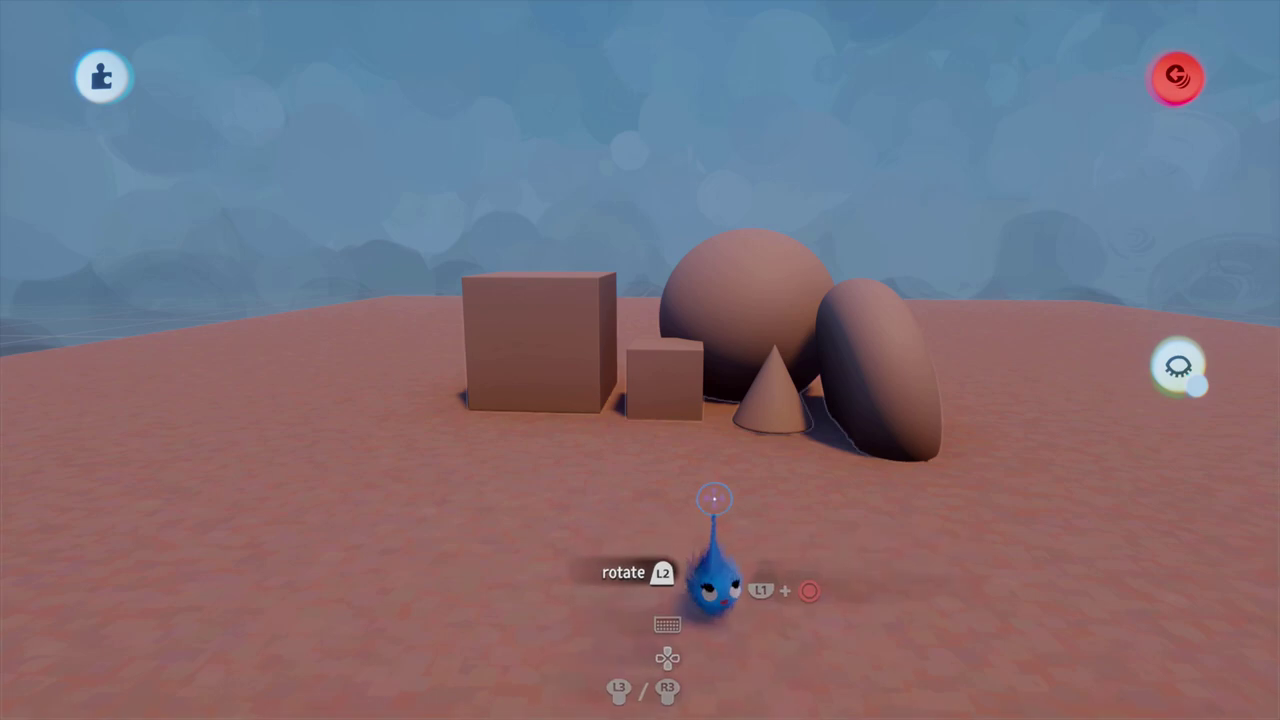
Search the Dreamiverse for "Tree" to find something to stamp into the scene
{"action": "mouse_move", "coordinate": [386, 110]}
{"action": "left_click", "coordinate": [388, 82]}
{"action": "left_click", "coordinate": [716, 156]}
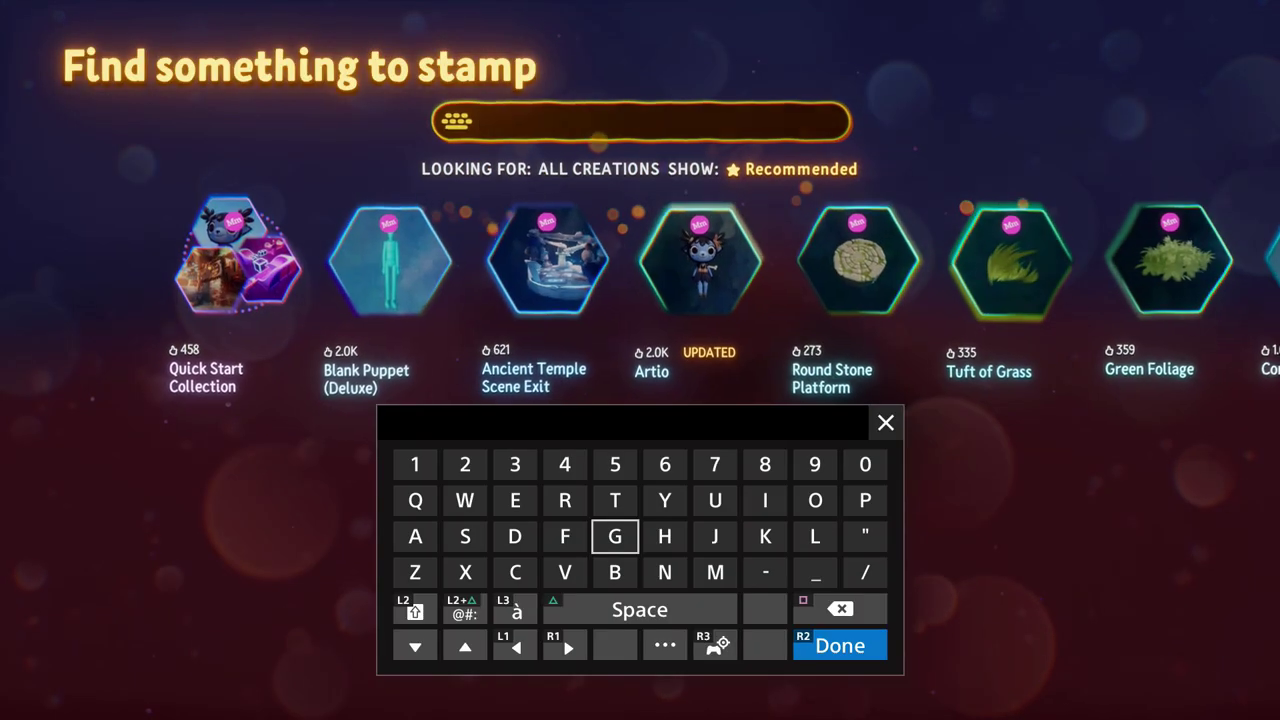
{"action": "type", "text": "Tree"}
{"action": "key", "text": "Return"}
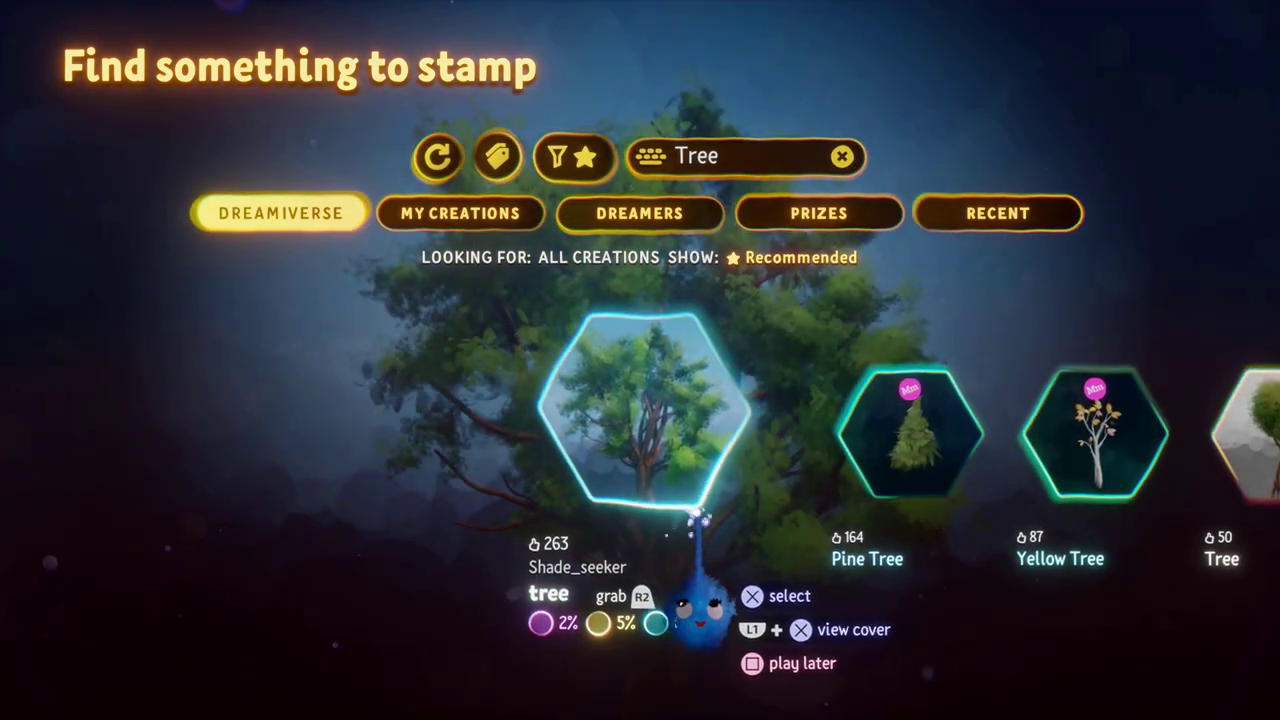
Pick the first result, "tree", shrink it to about 37%, and stamp it on the ground slab near the shapes
{"action": "left_click", "coordinate": [688, 442]}
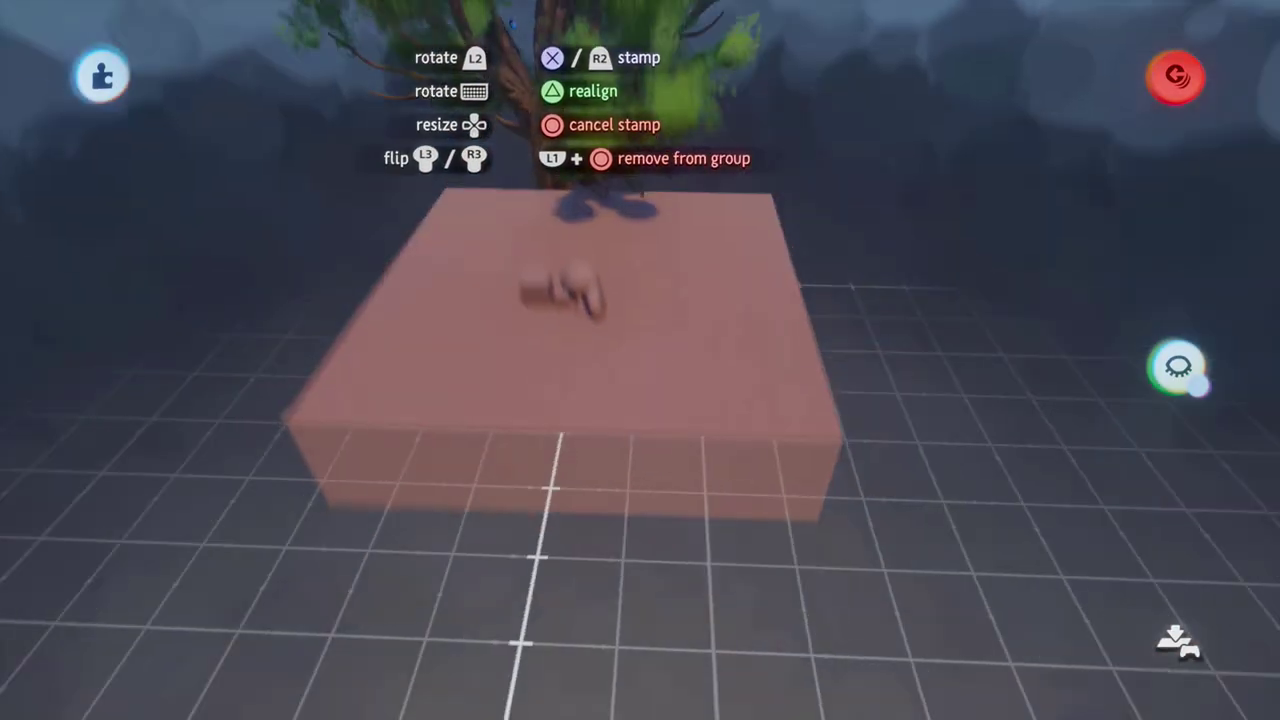
{"action": "key", "text": "Down"}
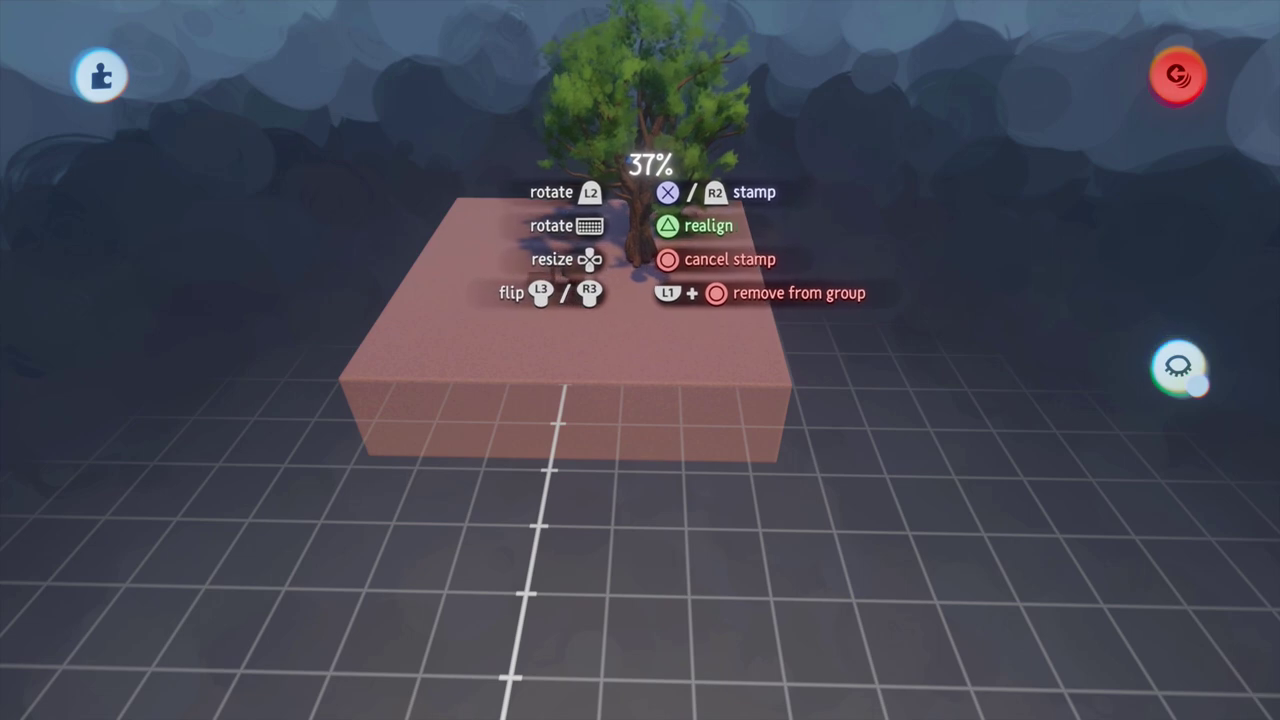
{"action": "left_click", "coordinate": [628, 302]}
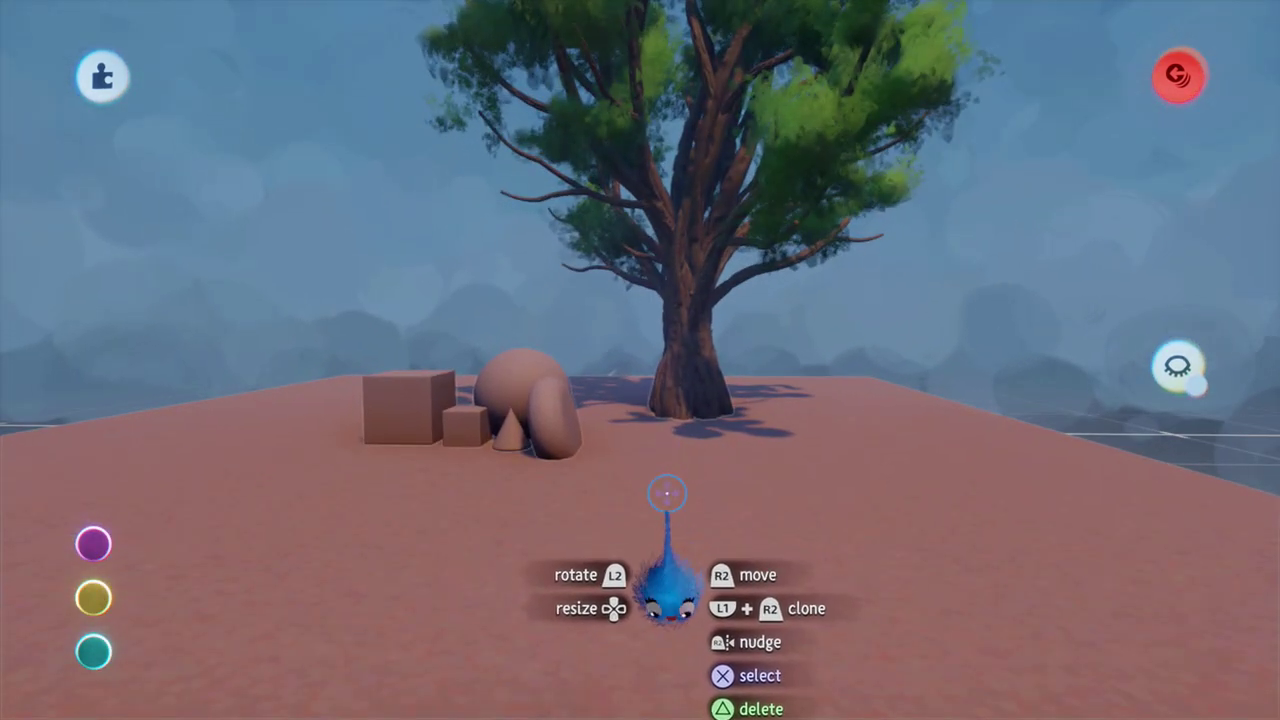
Lower the ground slab beneath the tree and shapes, and turn off the grid display
{"action": "left_click_drag", "start_coordinate": [665, 497], "coordinate": [694, 596]}
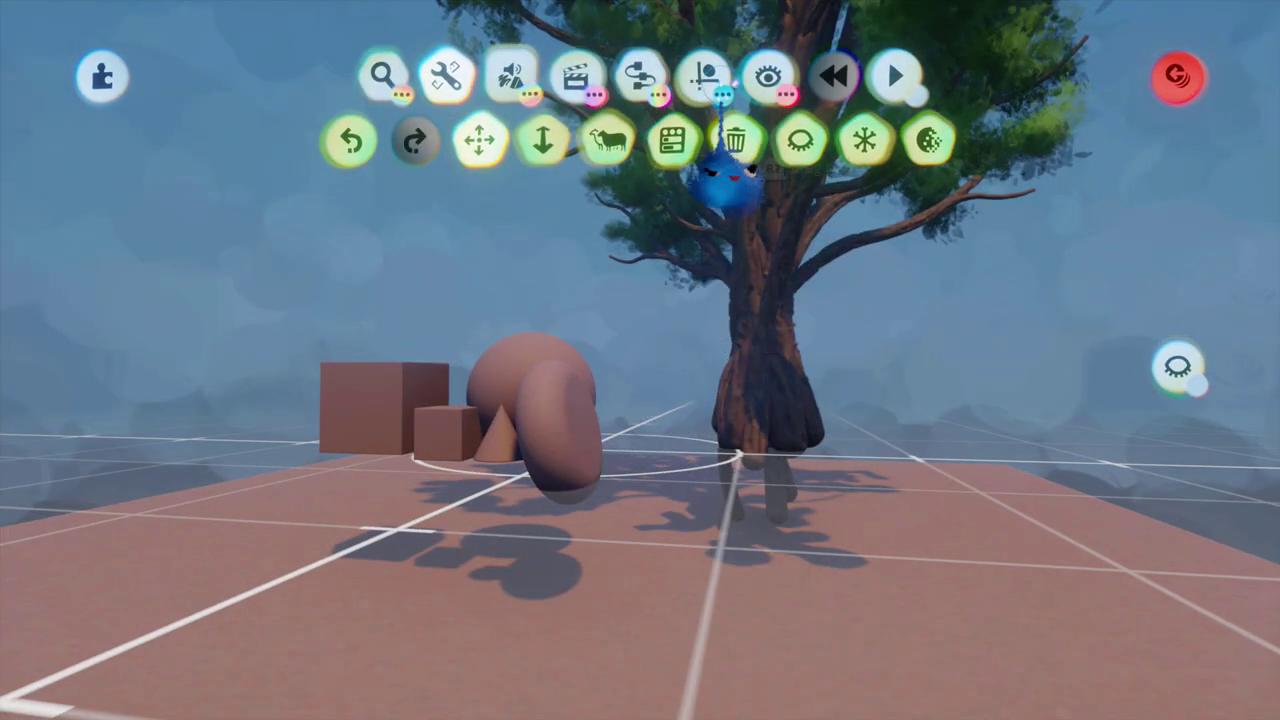
{"action": "left_click", "coordinate": [710, 80]}
{"action": "left_click", "coordinate": [808, 157]}
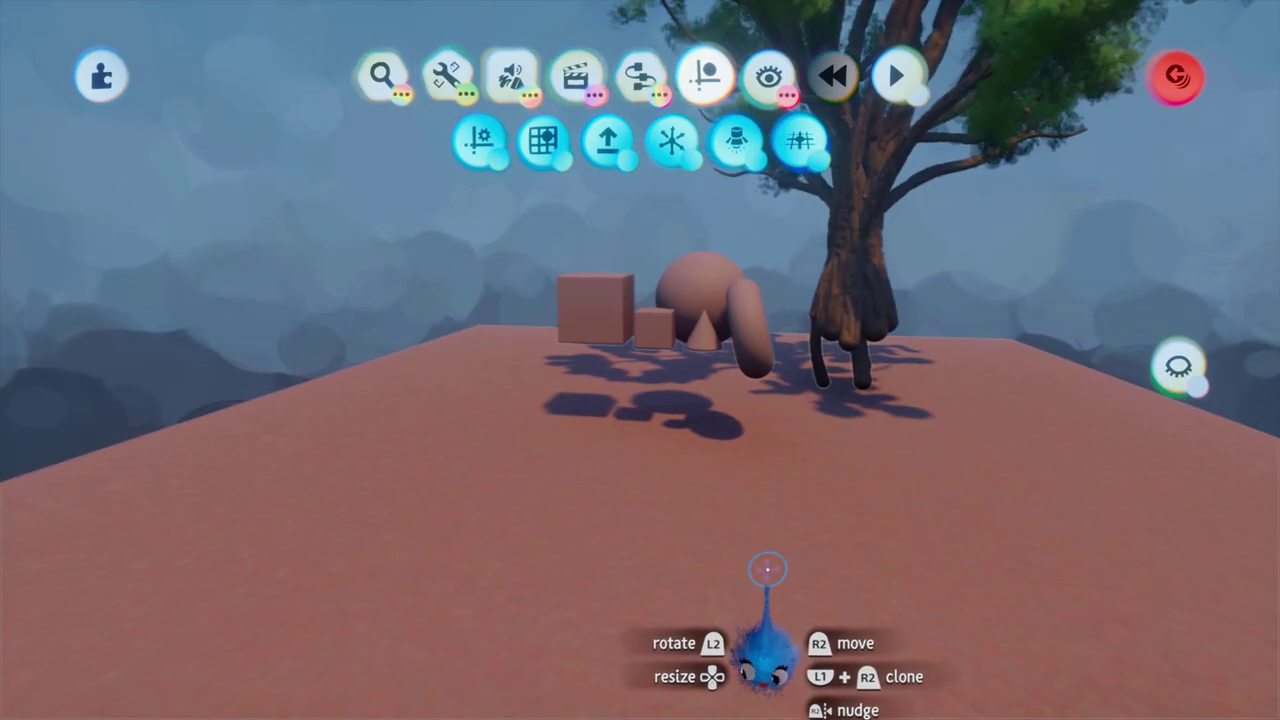
Shift the ground slab up and down, and set its height so the shapes and the tree rest on it
{"action": "left_click_drag", "start_coordinate": [734, 603], "coordinate": [746, 496]}
{"action": "left_click_drag", "start_coordinate": [782, 302], "coordinate": [888, 403]}
{"action": "left_click_drag", "start_coordinate": [872, 523], "coordinate": [853, 475]}
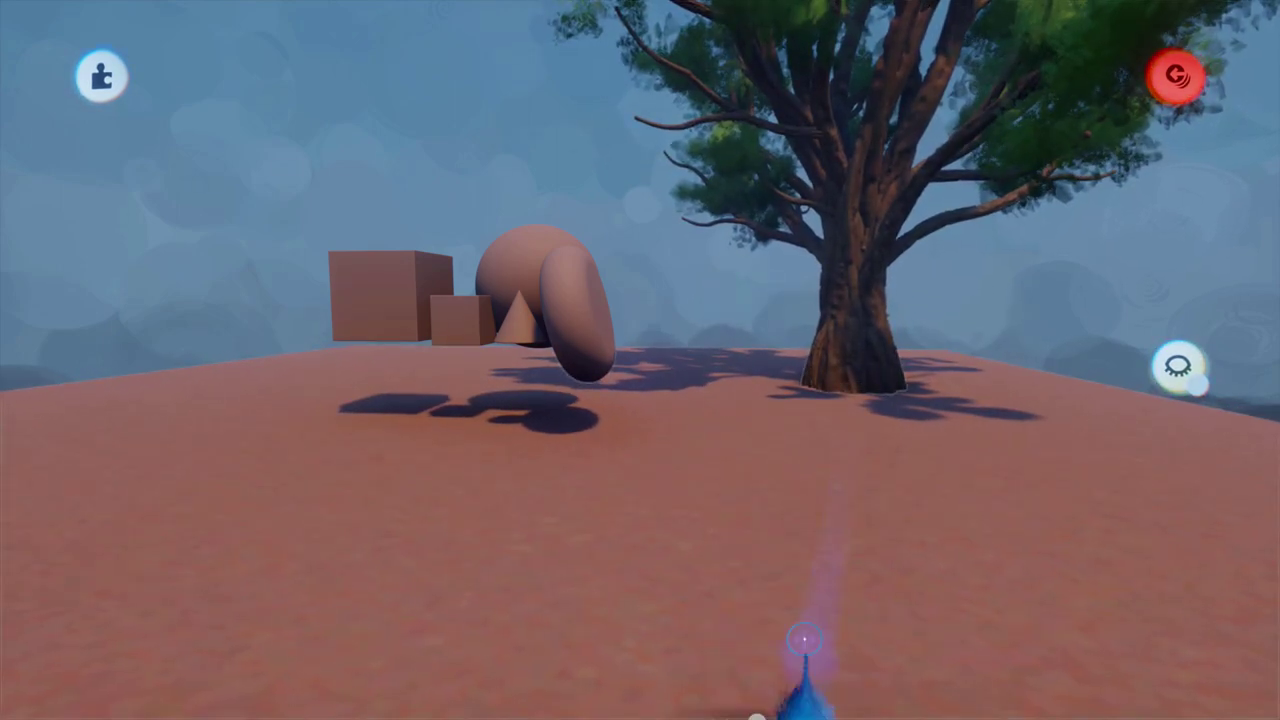
{"action": "left_click_drag", "start_coordinate": [846, 390], "coordinate": [812, 705]}
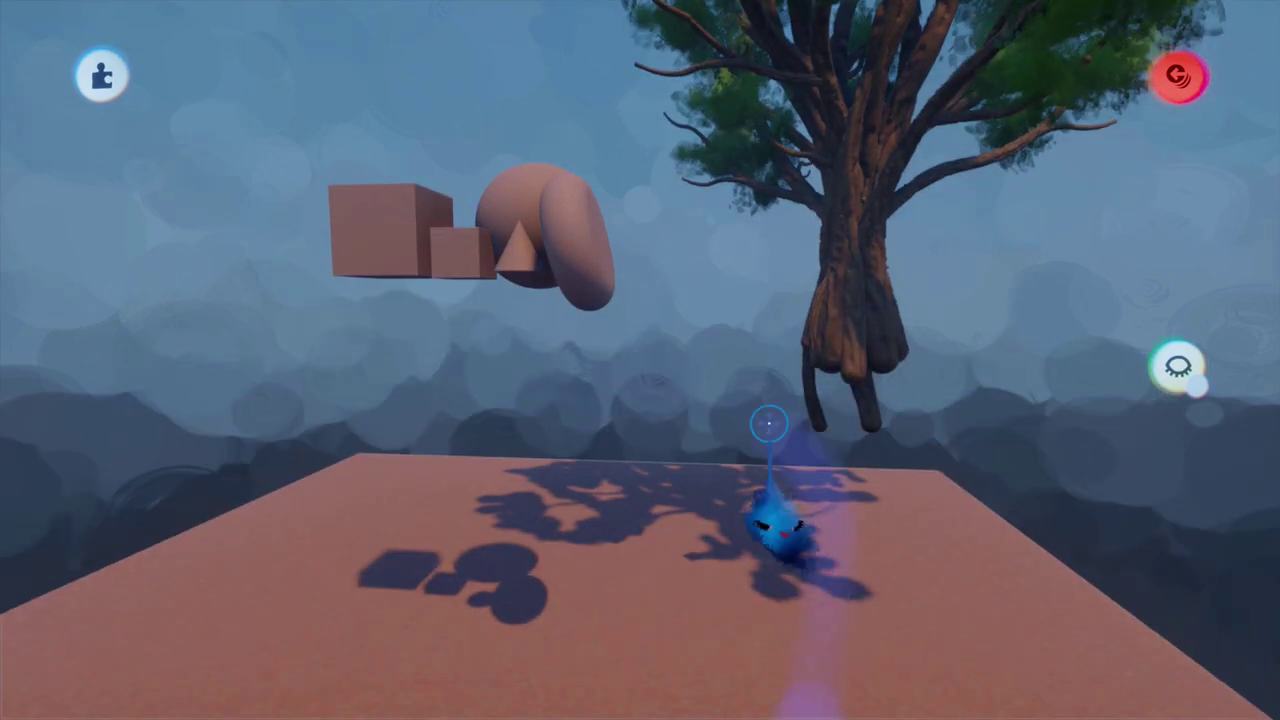
{"action": "left_click_drag", "start_coordinate": [893, 658], "coordinate": [774, 285]}
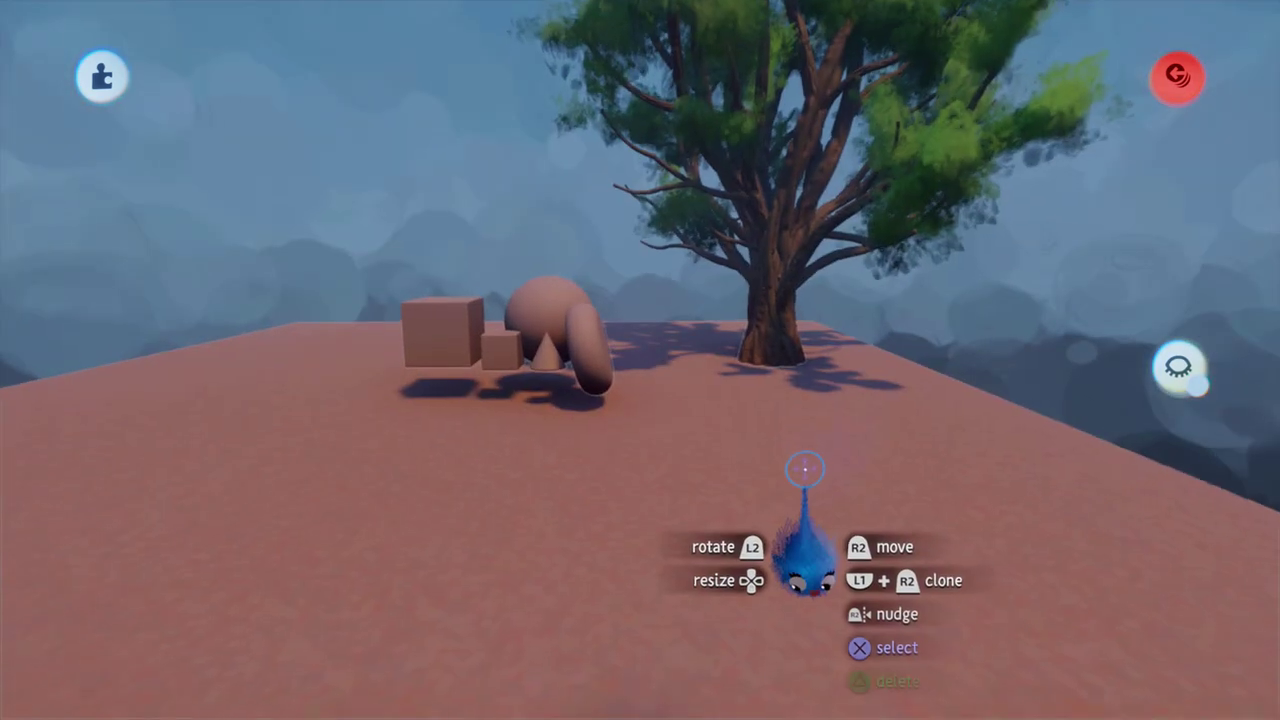
{"action": "left_click_drag", "start_coordinate": [791, 579], "coordinate": [790, 494]}
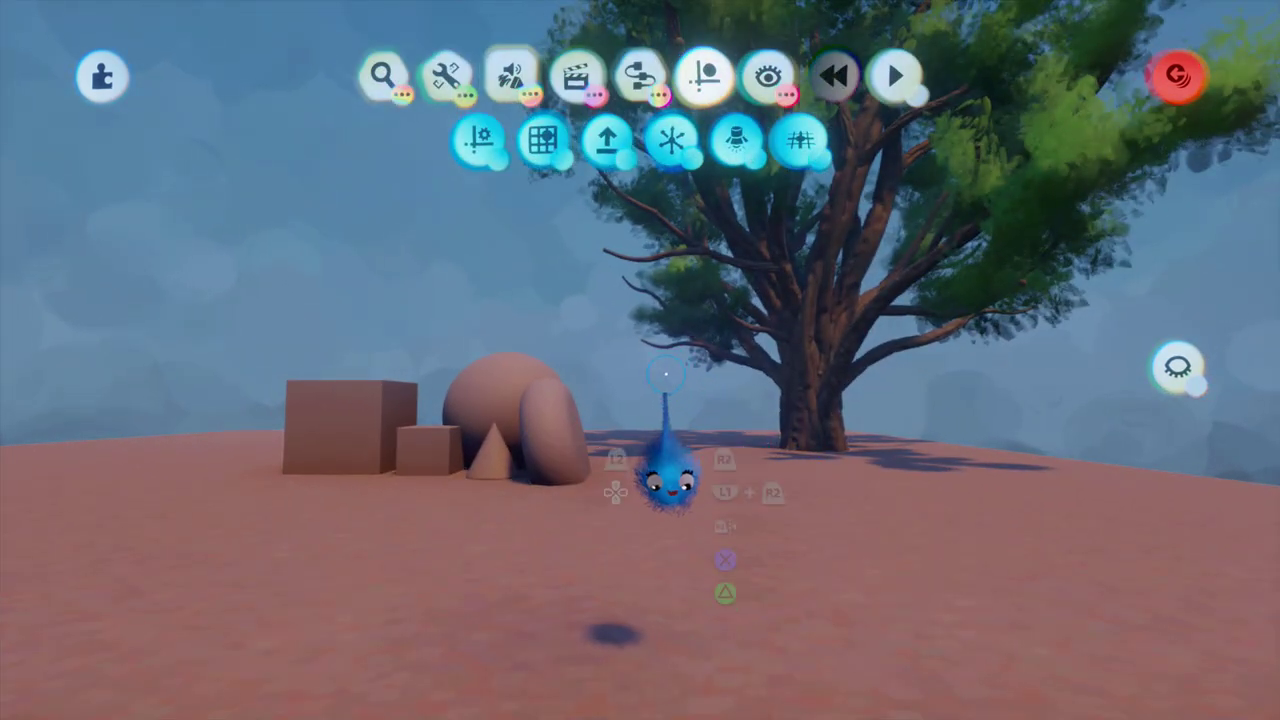
Freeze the ground slab, undo that freeze, and freeze every object except the ground instead
{"action": "left_click", "coordinate": [446, 76]}
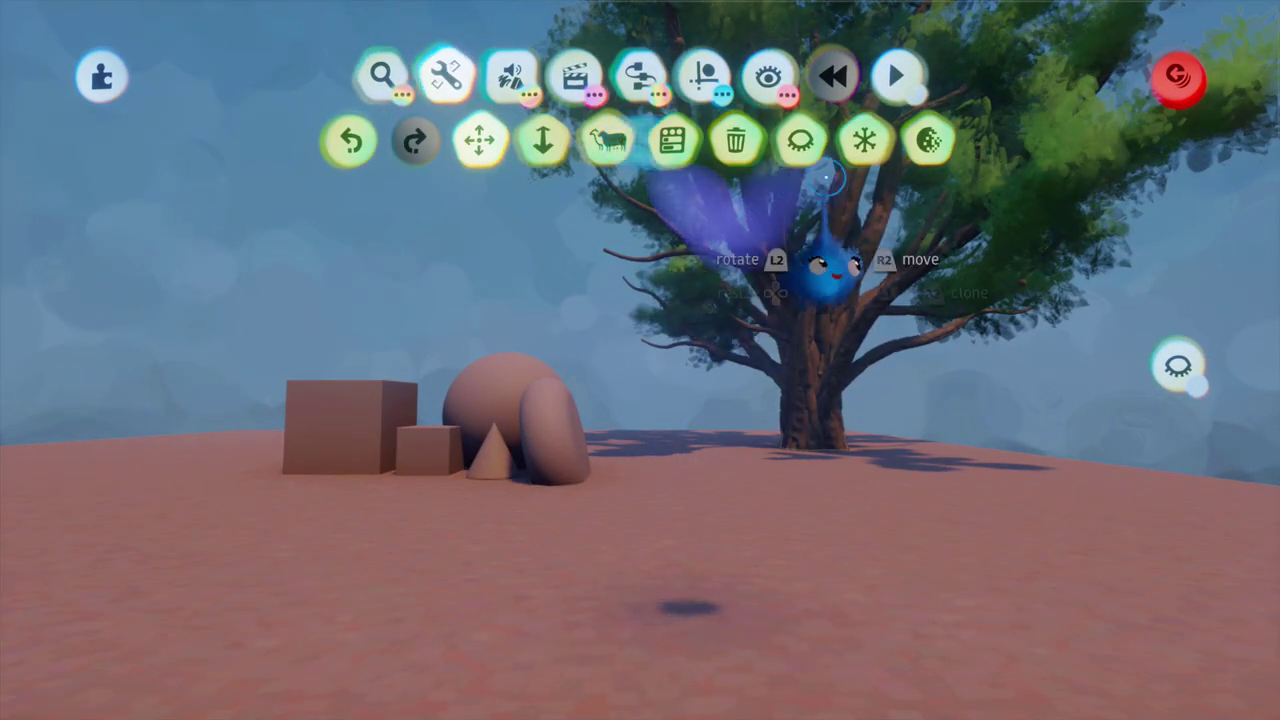
{"action": "left_click", "coordinate": [864, 140]}
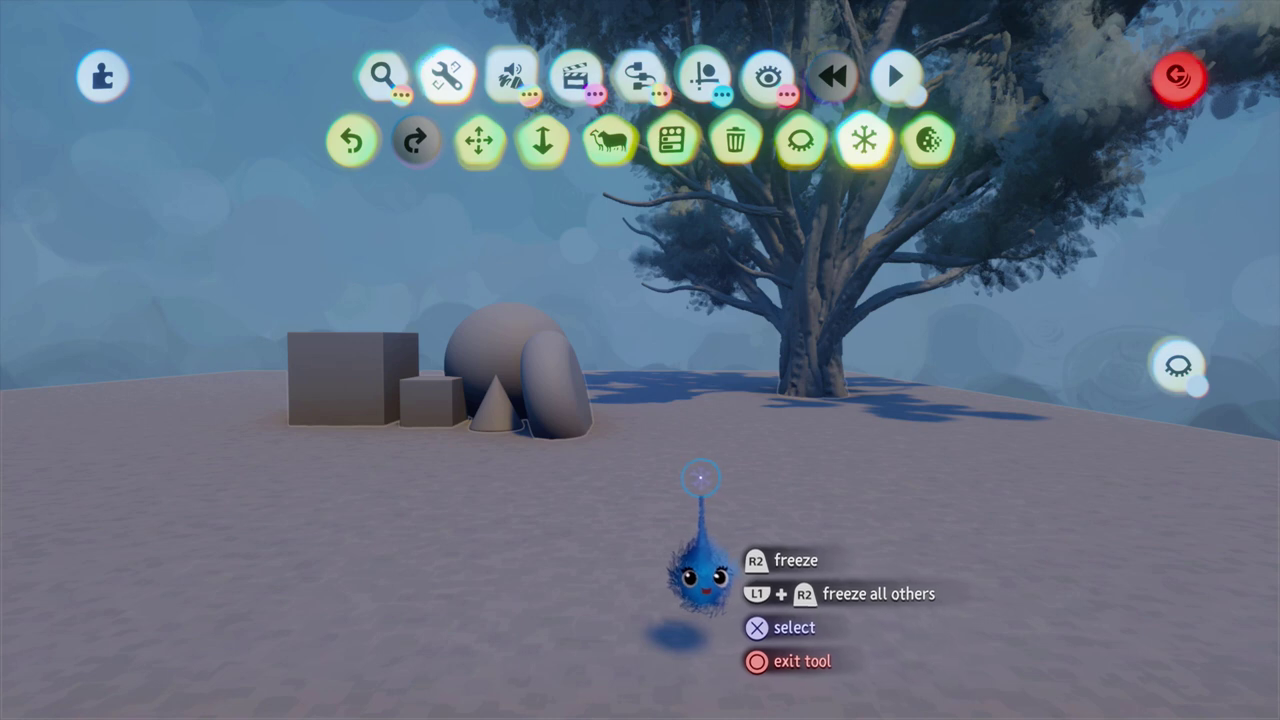
{"action": "left_click", "coordinate": [703, 480]}
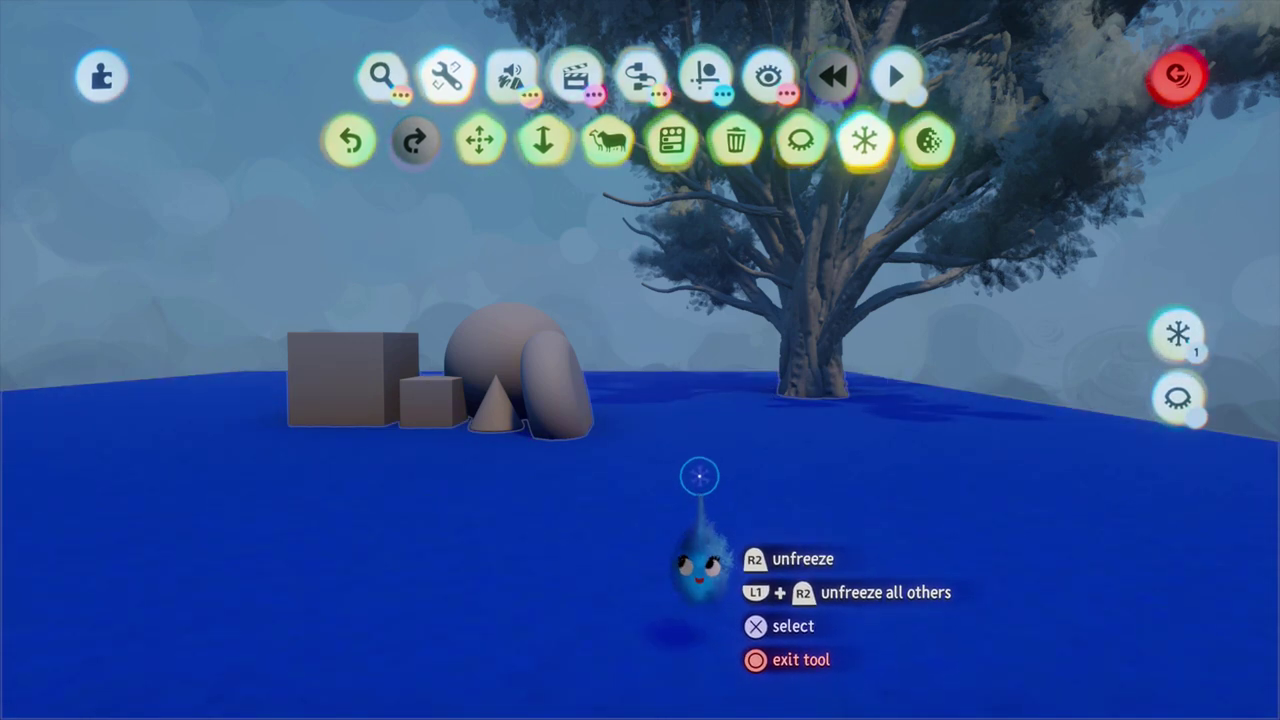
{"action": "key", "text": "ctrl+z"}
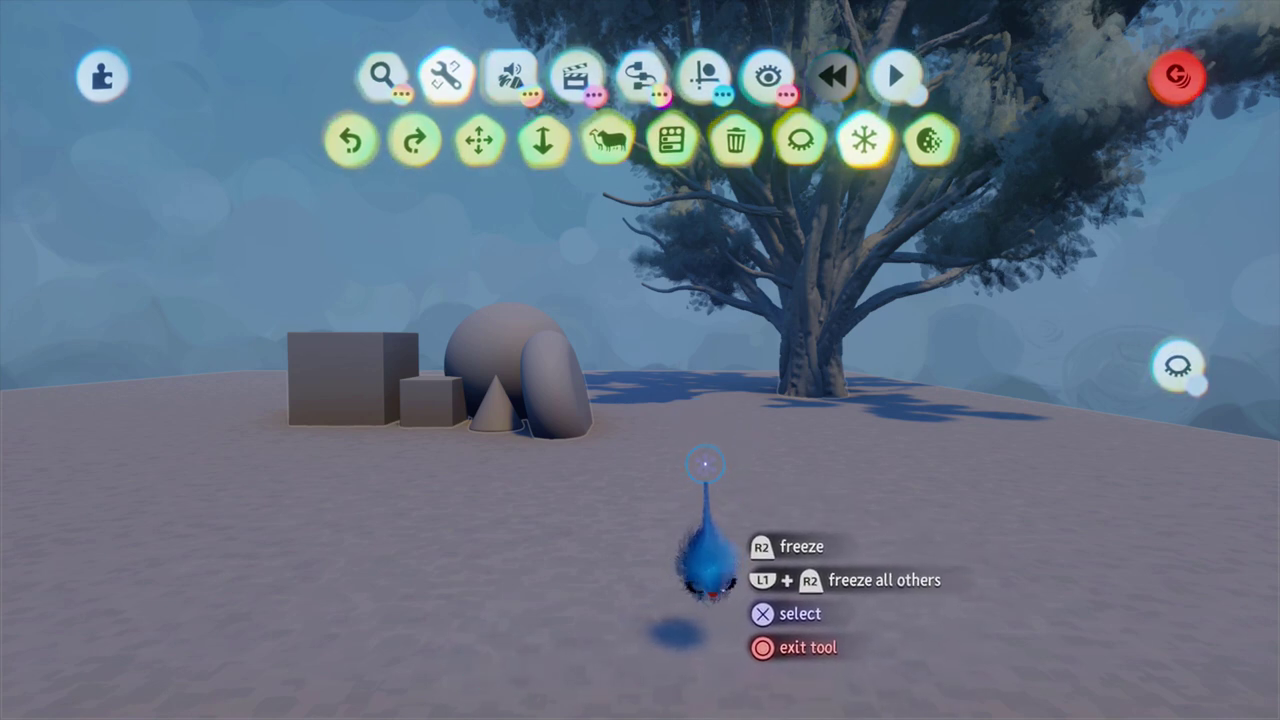
{"action": "left_click", "coordinate": [709, 459], "text": "shift"}
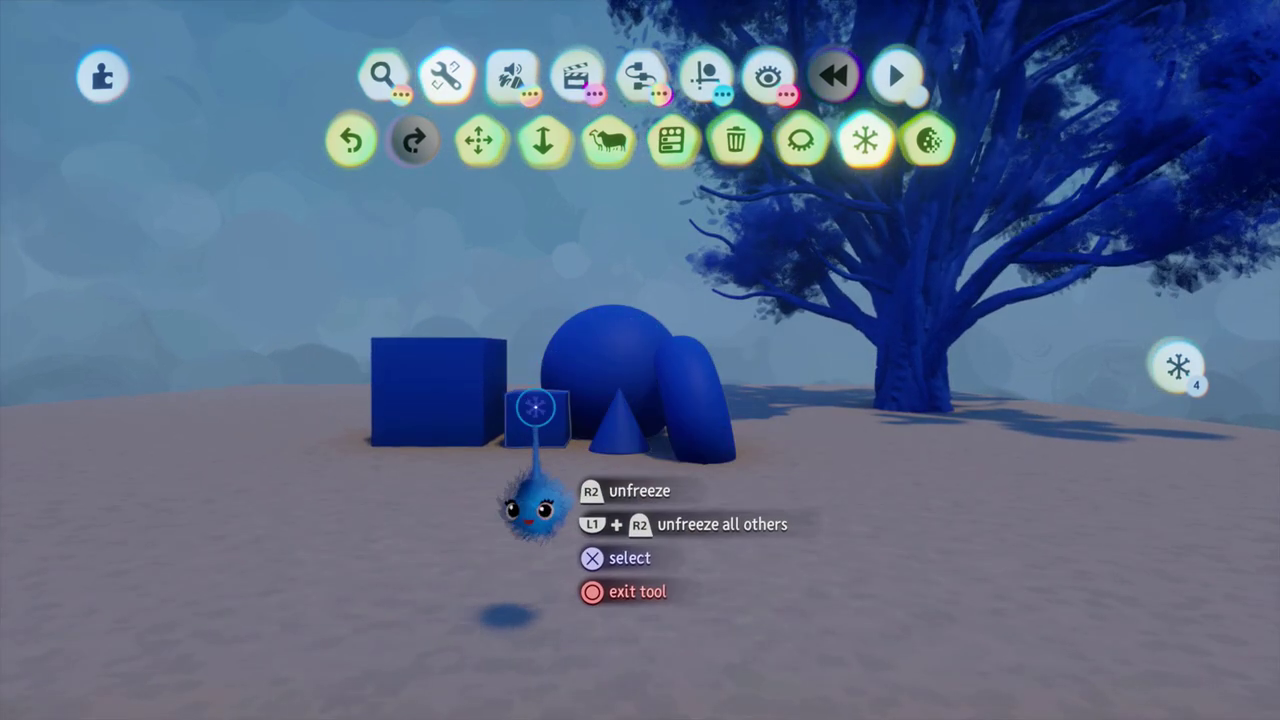
Unfreeze the small block, the sphere and all other objects except the cone and ellipsoid, and leave the Freeze tool
{"action": "left_click", "coordinate": [541, 400]}
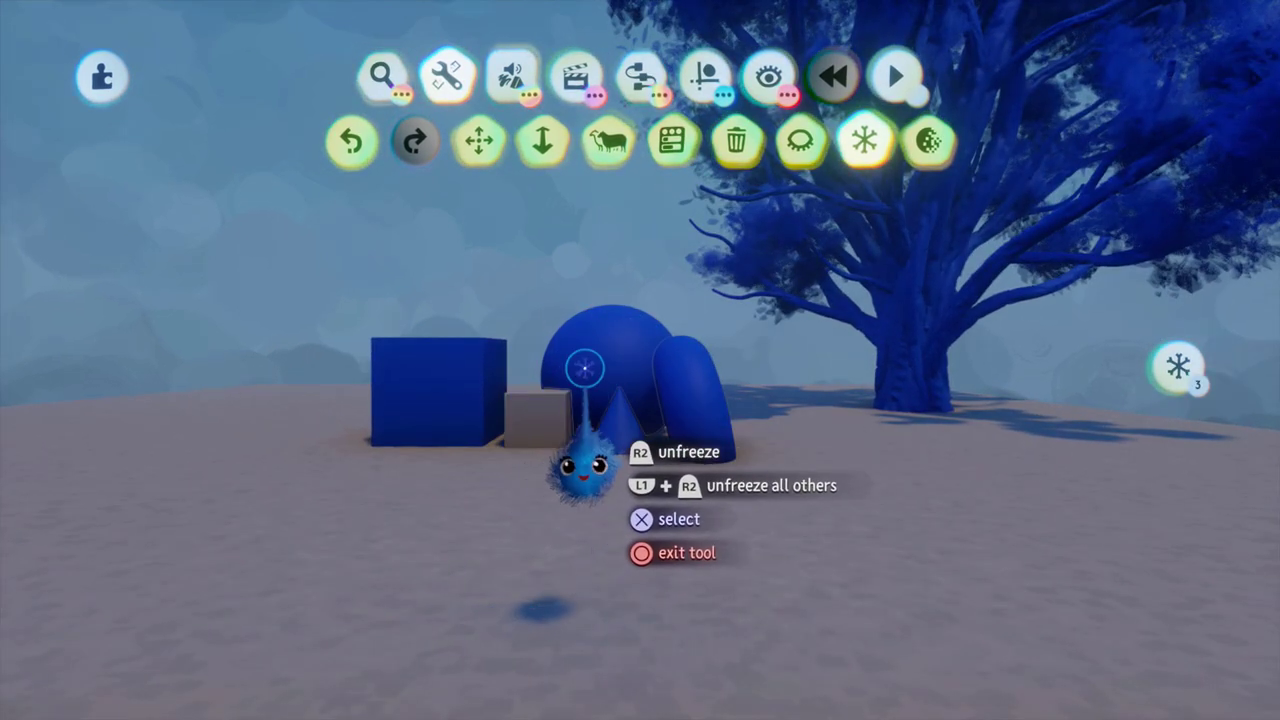
{"action": "left_click", "coordinate": [612, 362]}
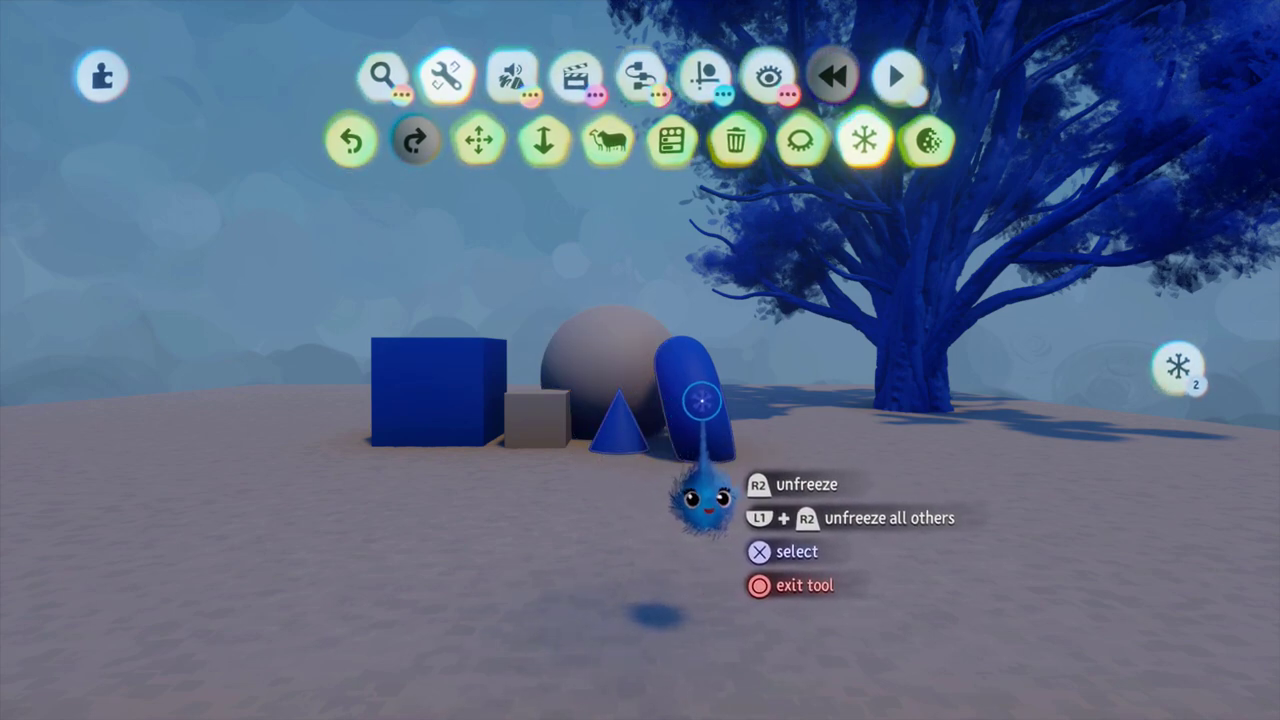
{"action": "left_click", "coordinate": [701, 401]}
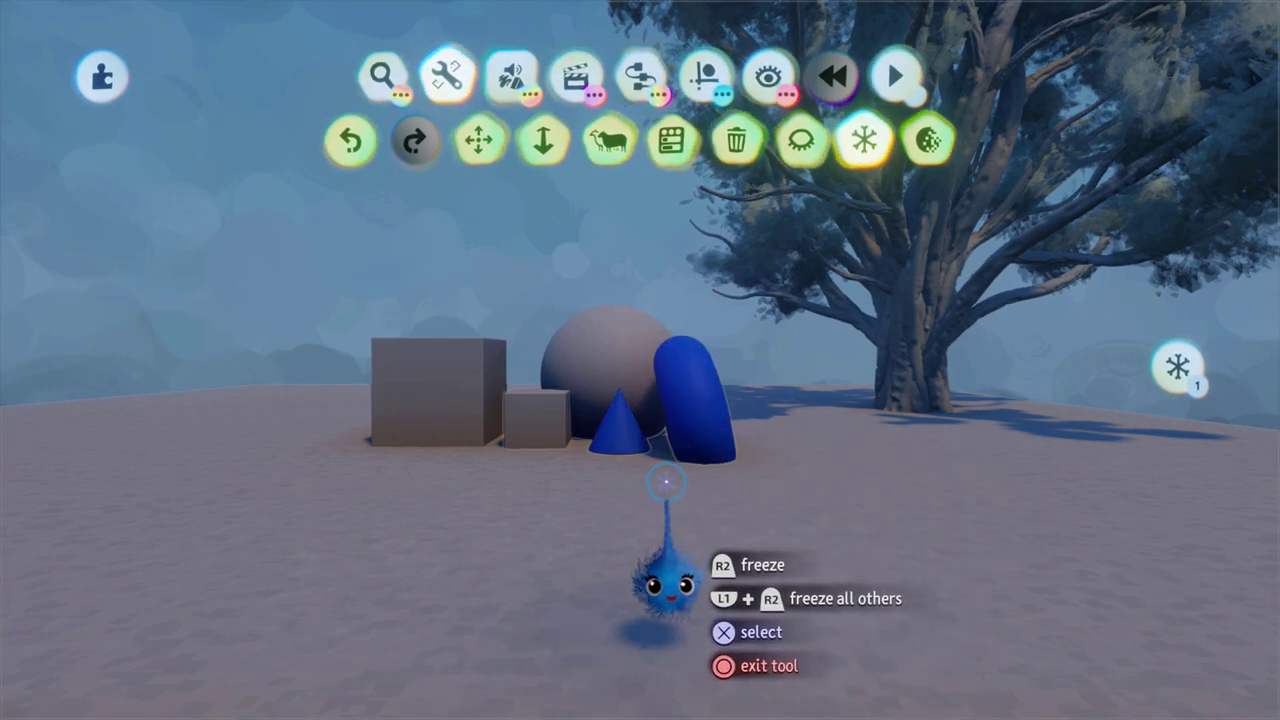
{"action": "key", "text": "Escape"}
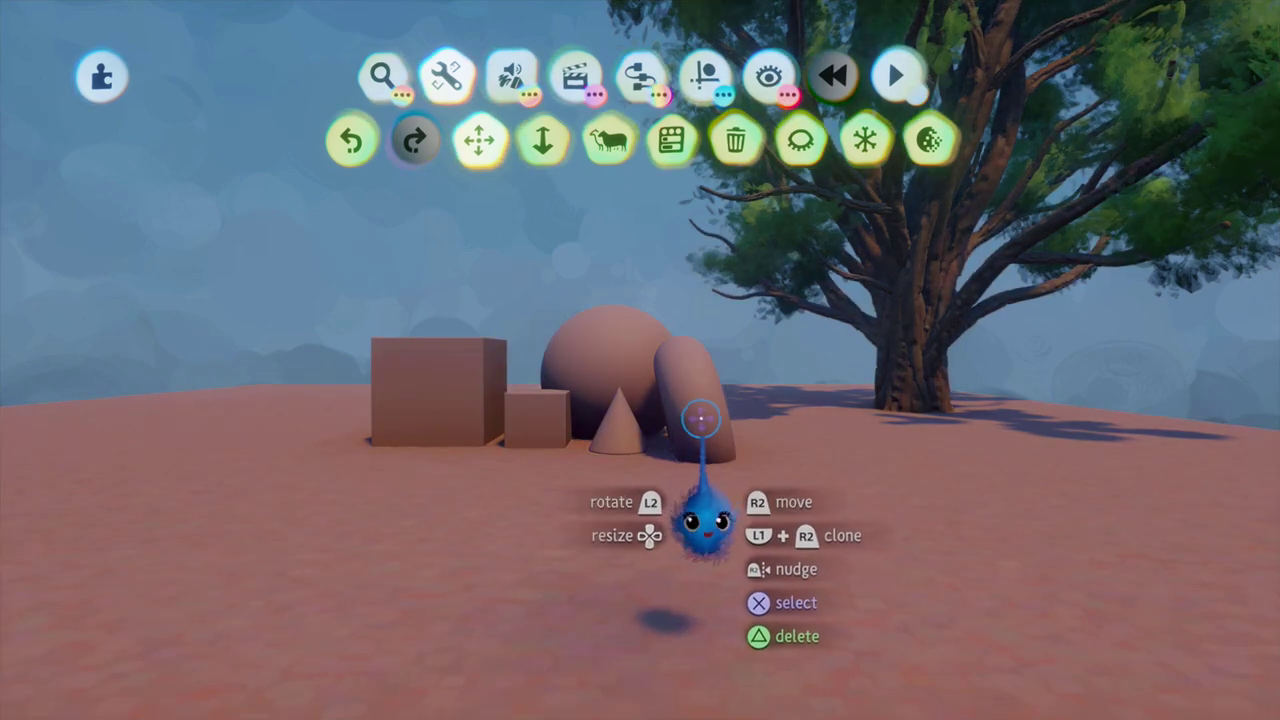
Try moving the ground slab and the small block while the cone and ellipsoid are frozen
{"action": "mouse_move", "coordinate": [664, 515]}
{"action": "left_mouse_down"}
{"action": "mouse_move", "coordinate": [663, 472]}
{"action": "mouse_move", "coordinate": [664, 510]}
{"action": "left_mouse_up"}
{"action": "left_click_drag", "start_coordinate": [542, 421], "coordinate": [600, 357]}
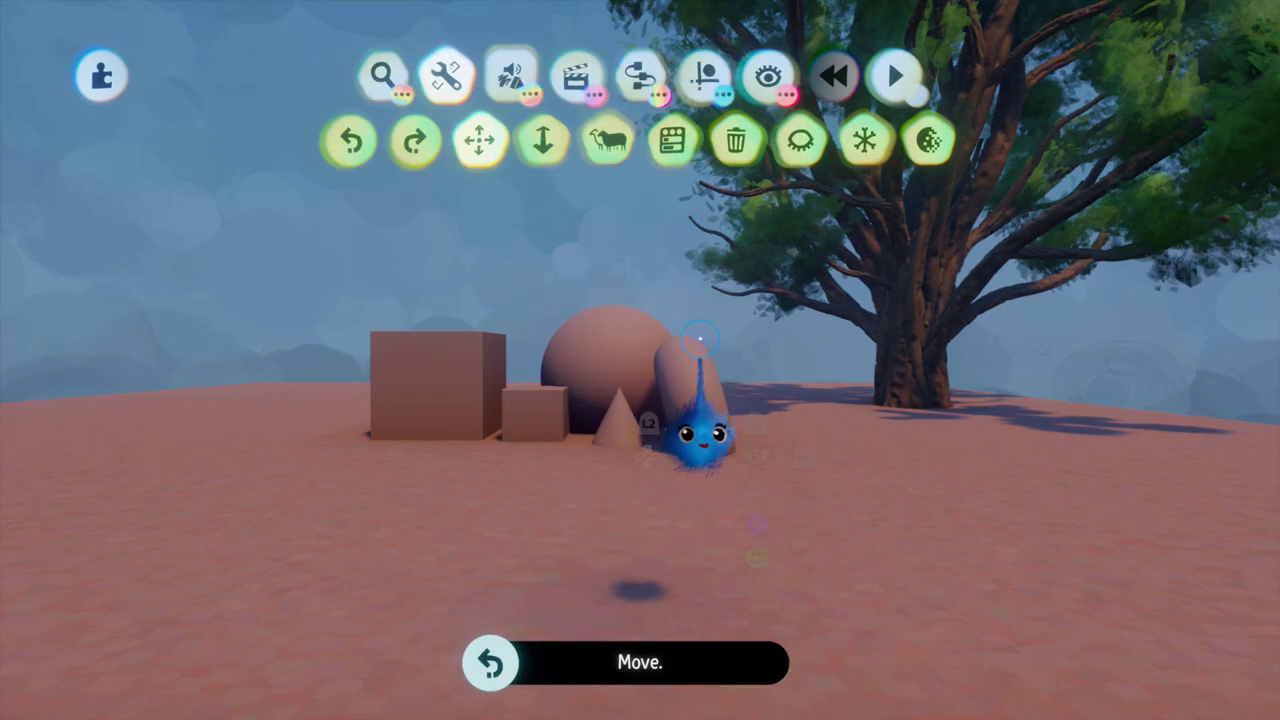
Freeze the ground slab, the large block and the tree, and leave the Freeze tool
{"action": "left_click", "coordinate": [864, 139]}
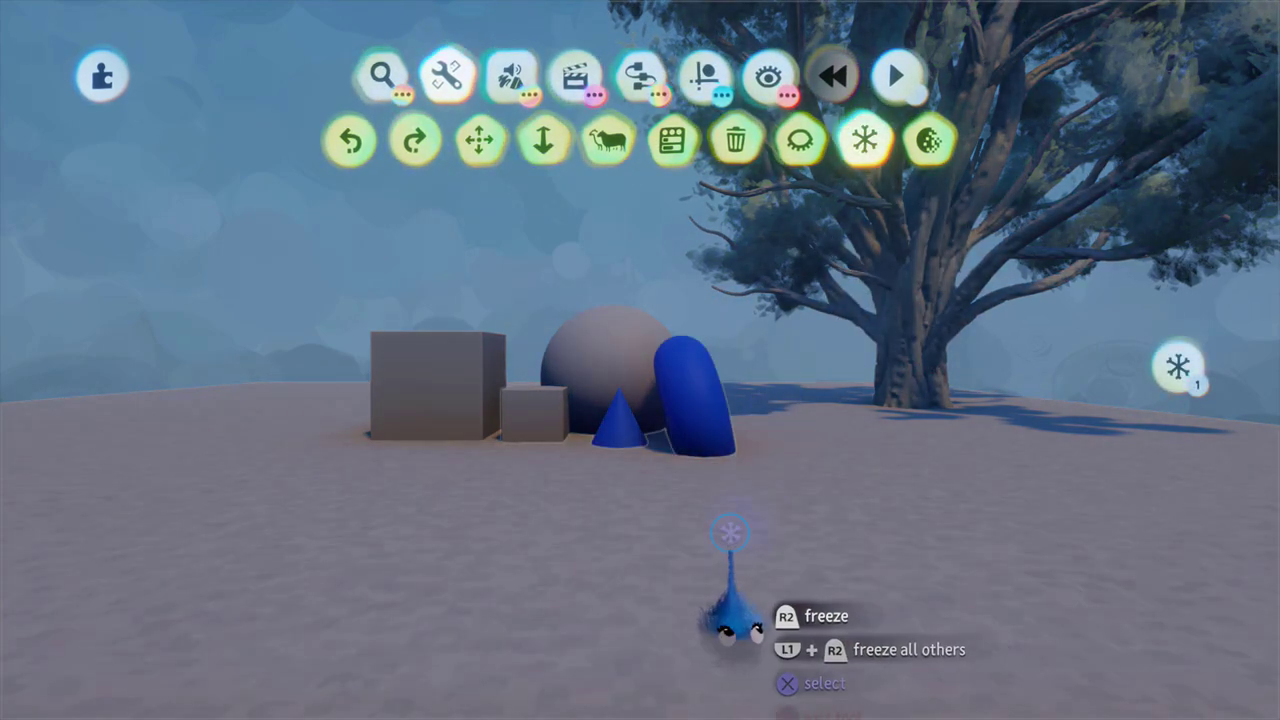
{"action": "left_click", "coordinate": [720, 522]}
{"action": "key", "text": "Escape"}
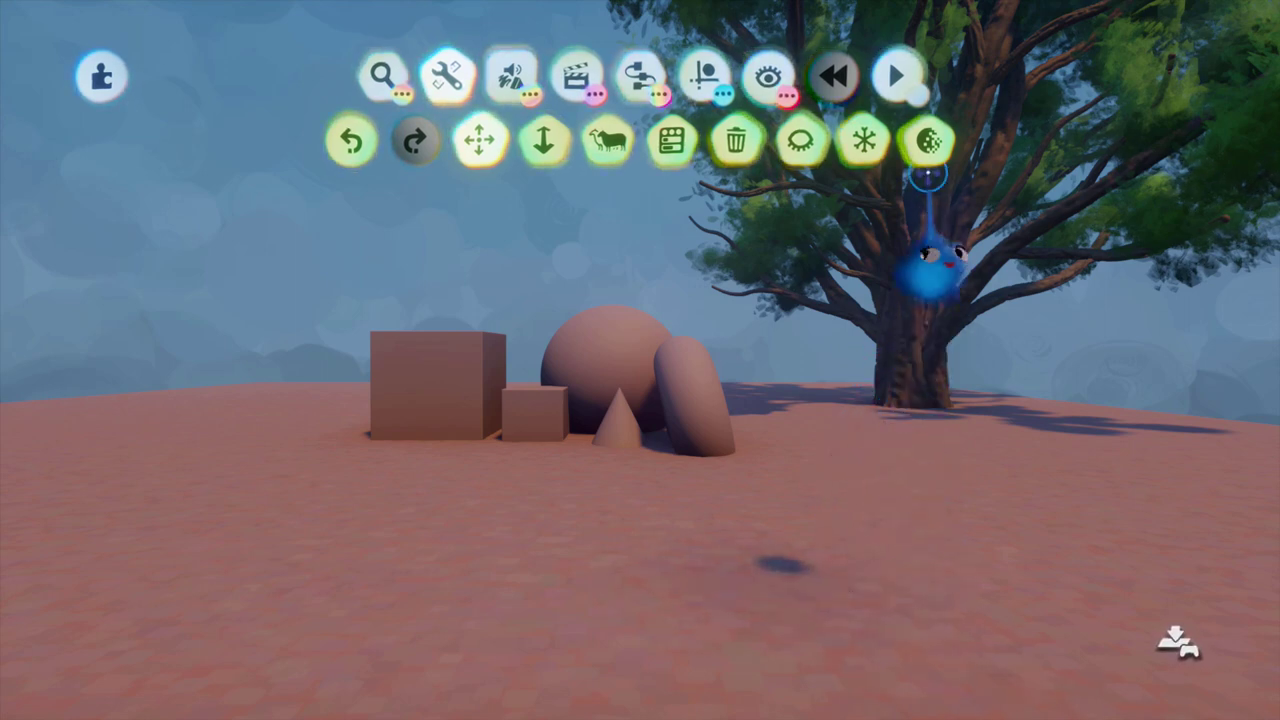
With the Freeze tool, unfreeze and refreeze the ground slab, large block and tree, and unfreeze the cone and ellipsoid
{"action": "left_click", "coordinate": [865, 140]}
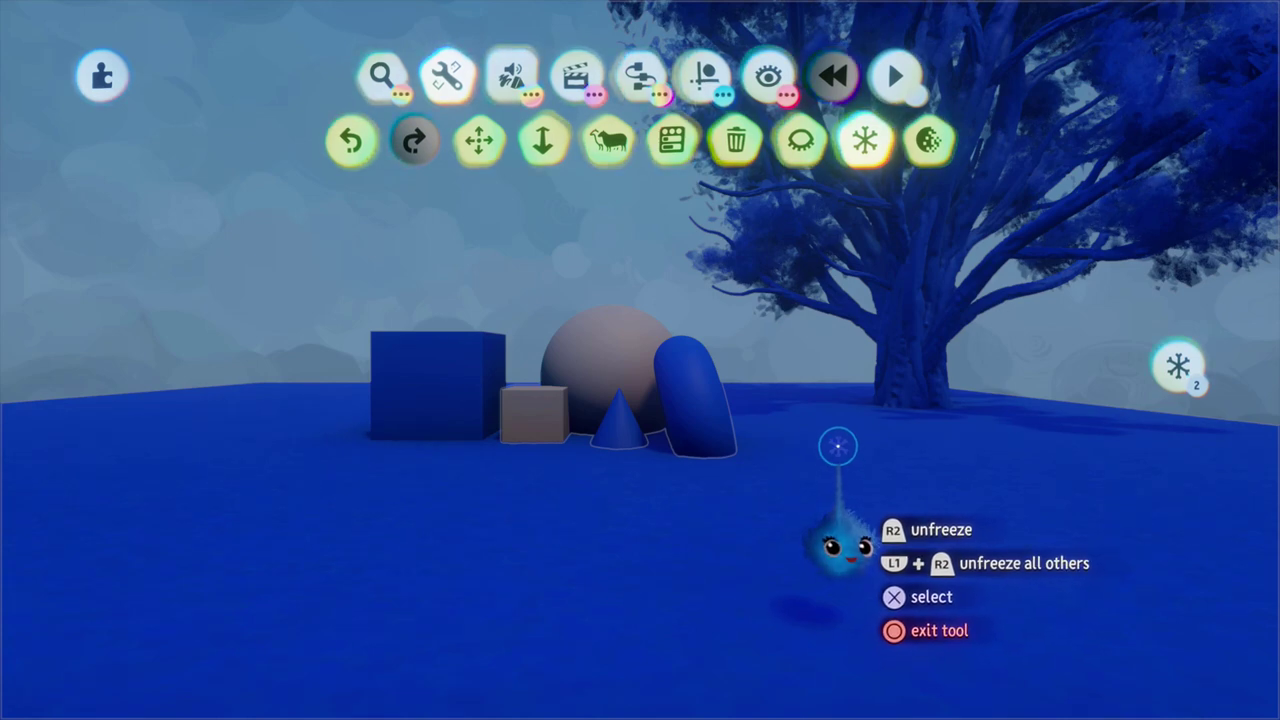
{"action": "left_click", "coordinate": [838, 447]}
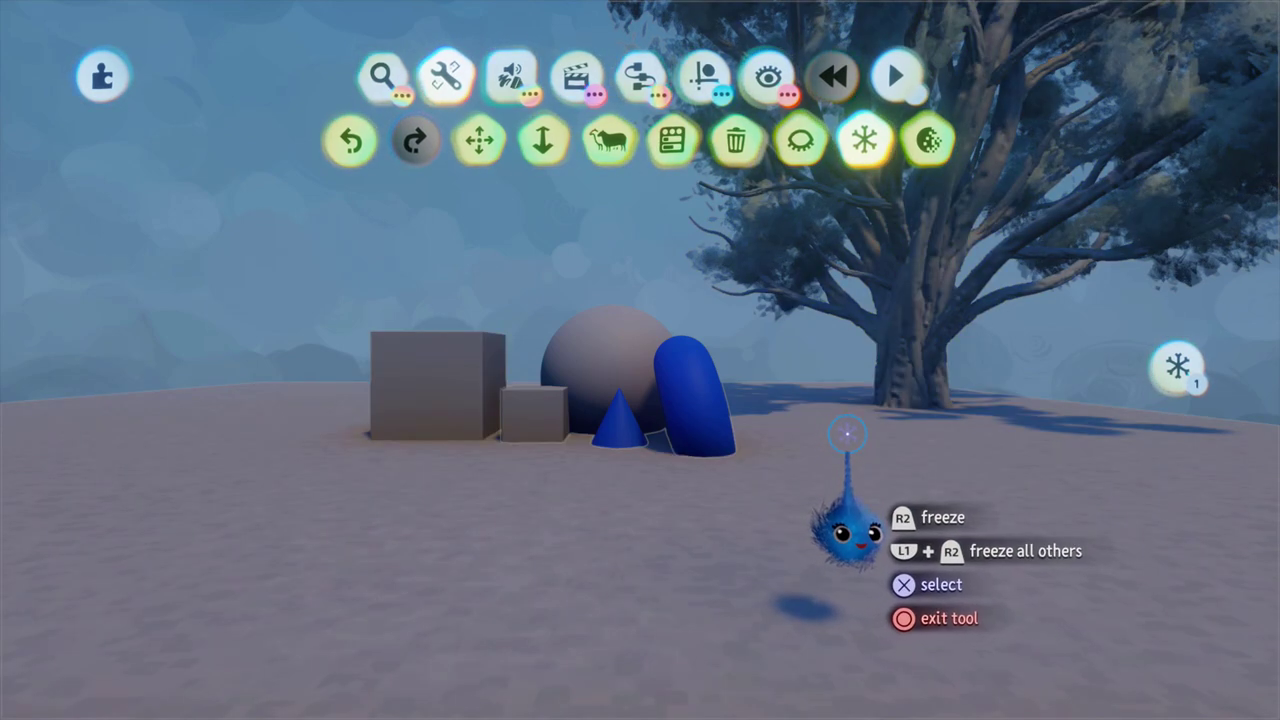
{"action": "left_click", "coordinate": [846, 433]}
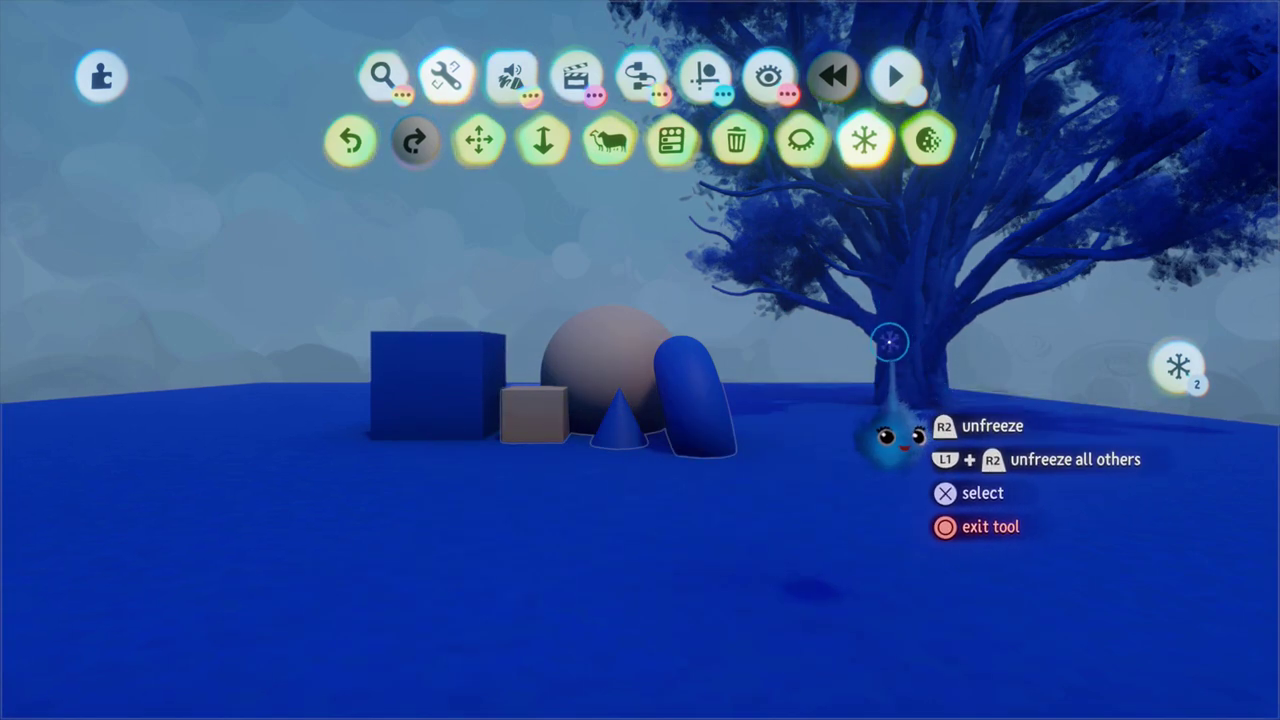
{"action": "left_click", "coordinate": [689, 409]}
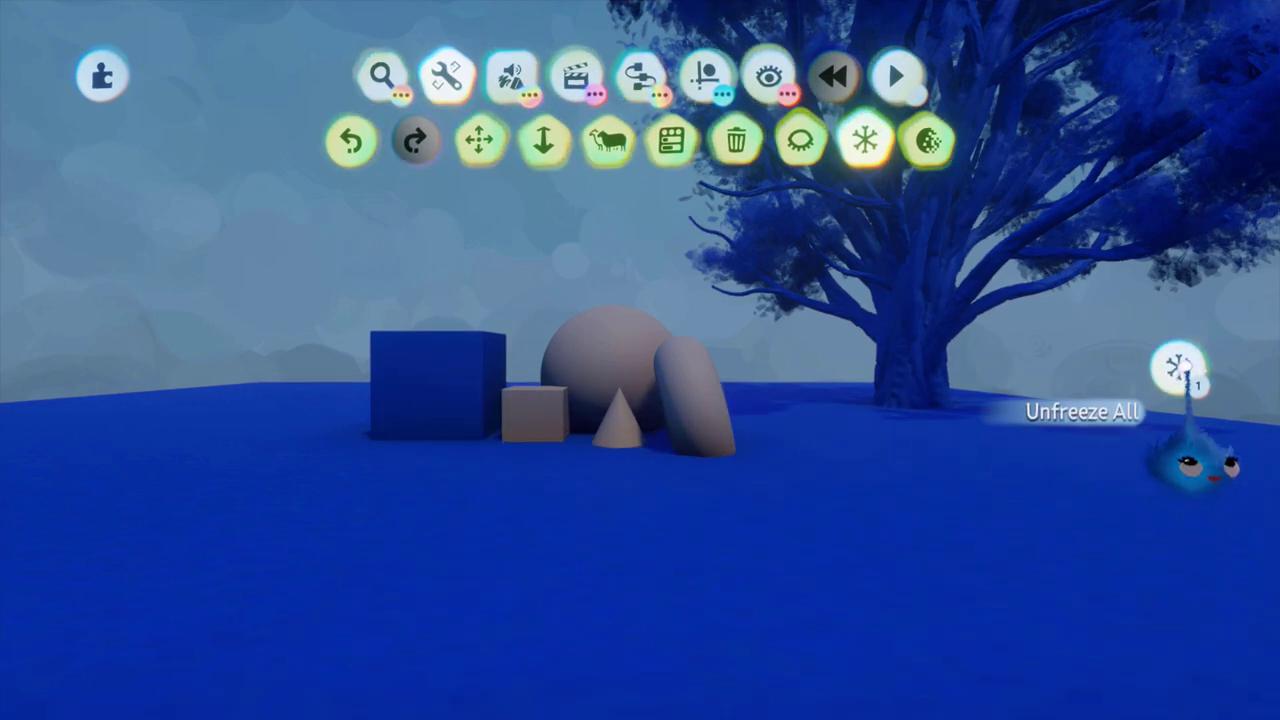
Unfreeze all objects at once, freeze the ground slab, large block and tree again, and leave the Freeze tool
{"action": "left_click", "coordinate": [1180, 368]}
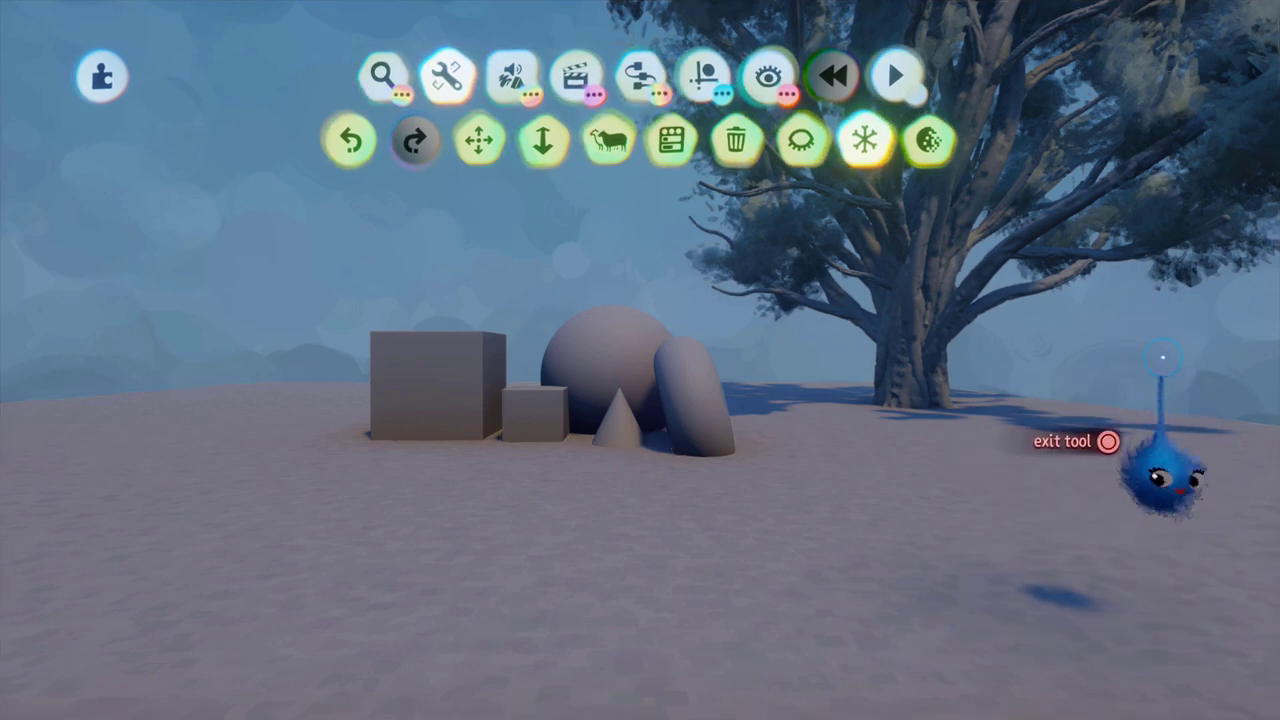
{"action": "left_click", "coordinate": [826, 468]}
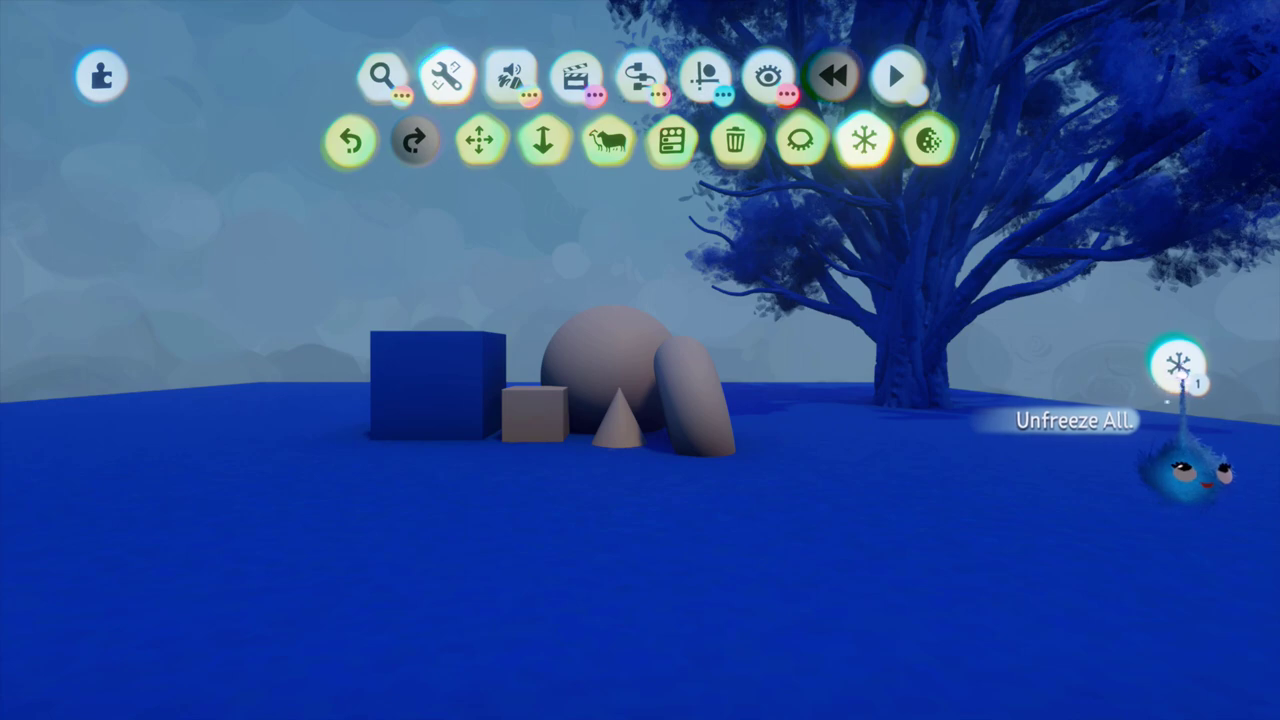
{"action": "left_click", "coordinate": [1180, 368]}
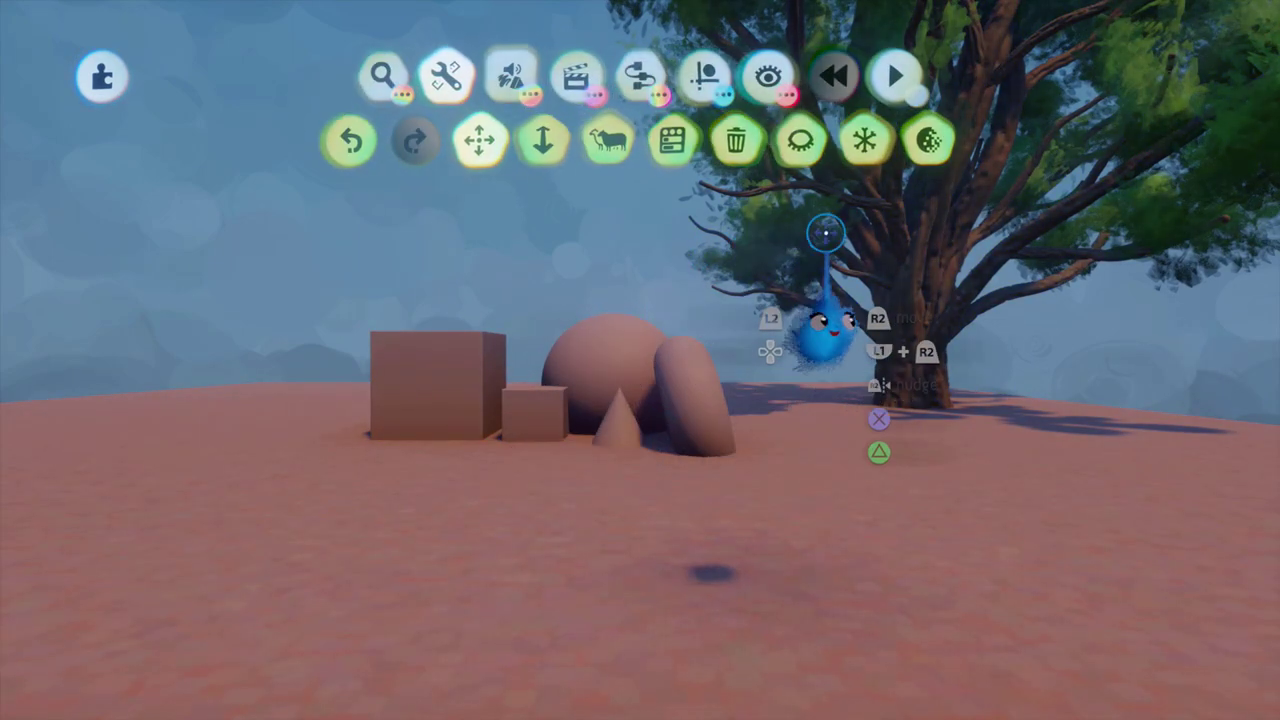
Use the Freeze tool to freeze the sphere, the cone and the ellipsoid
{"action": "left_click", "coordinate": [859, 149]}
{"action": "left_click", "coordinate": [594, 342]}
{"action": "left_click", "coordinate": [618, 418]}
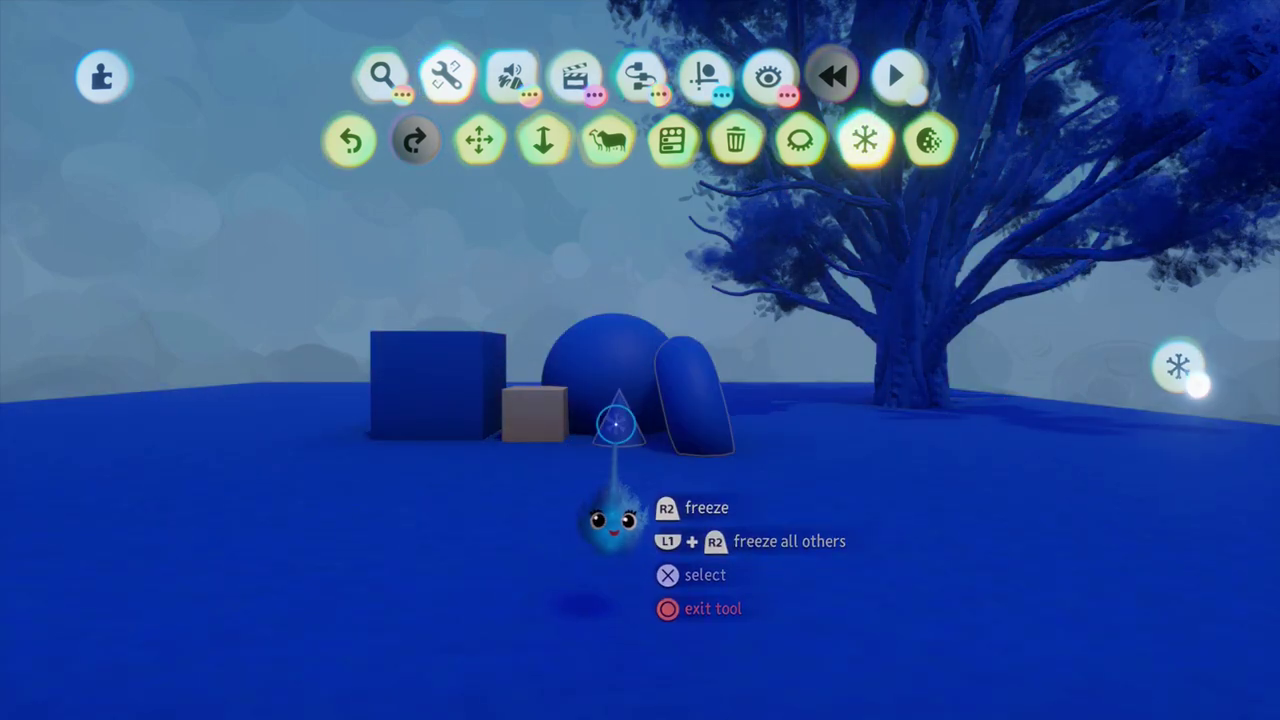